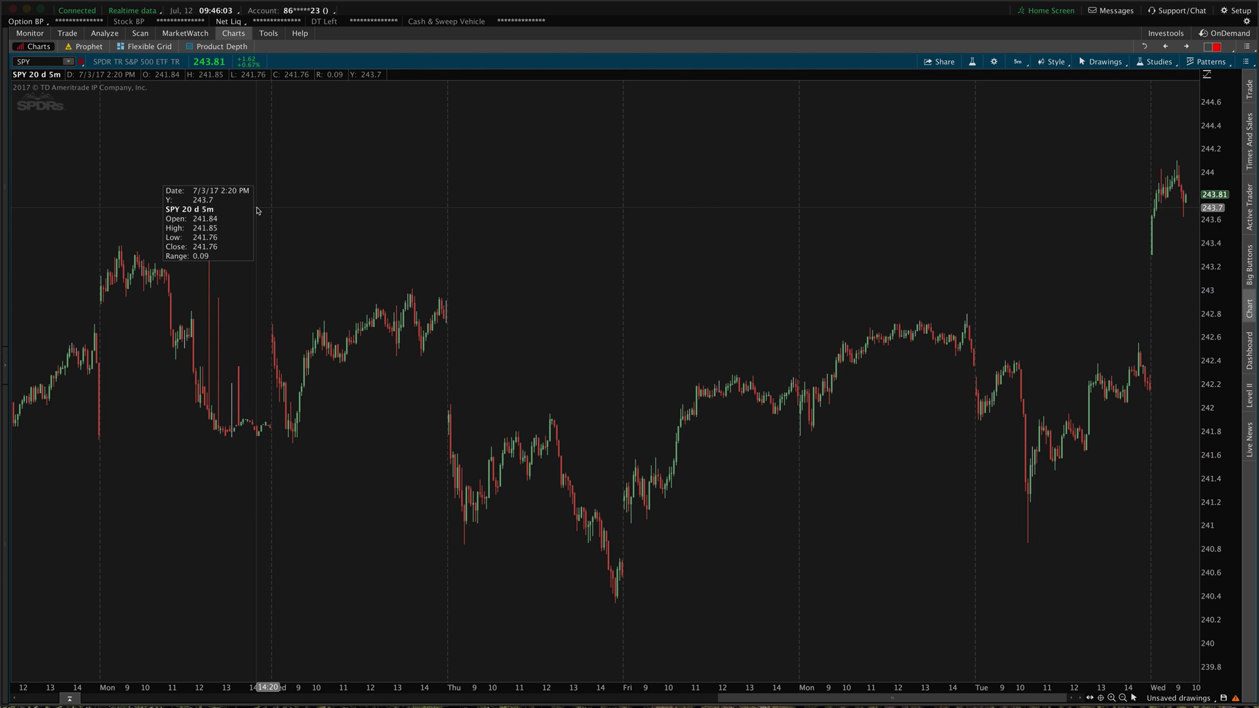
Step: Add the JR_TimeBasedVolume, JR_TimeBasedTrades and JR_TimeBasedSharesPerTrade studies as lower studies on the SPY 5-minute chart
left_click(980, 62)
type("jr")
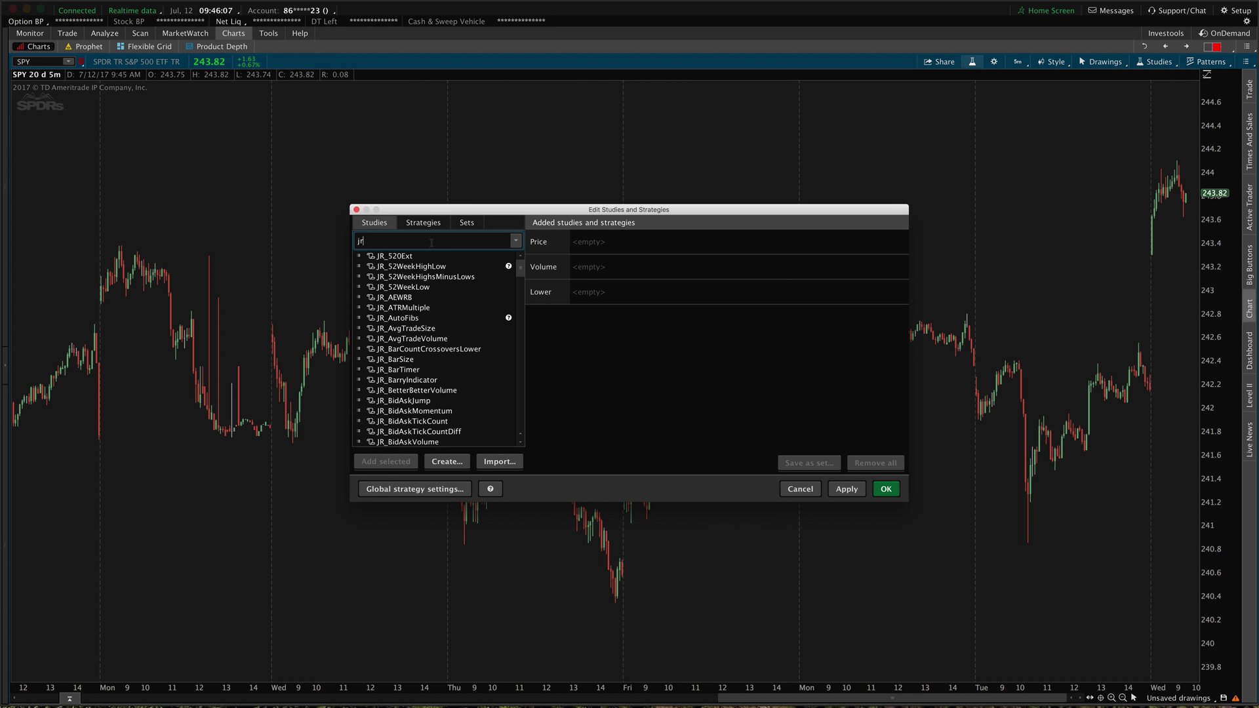
type("_timebased")
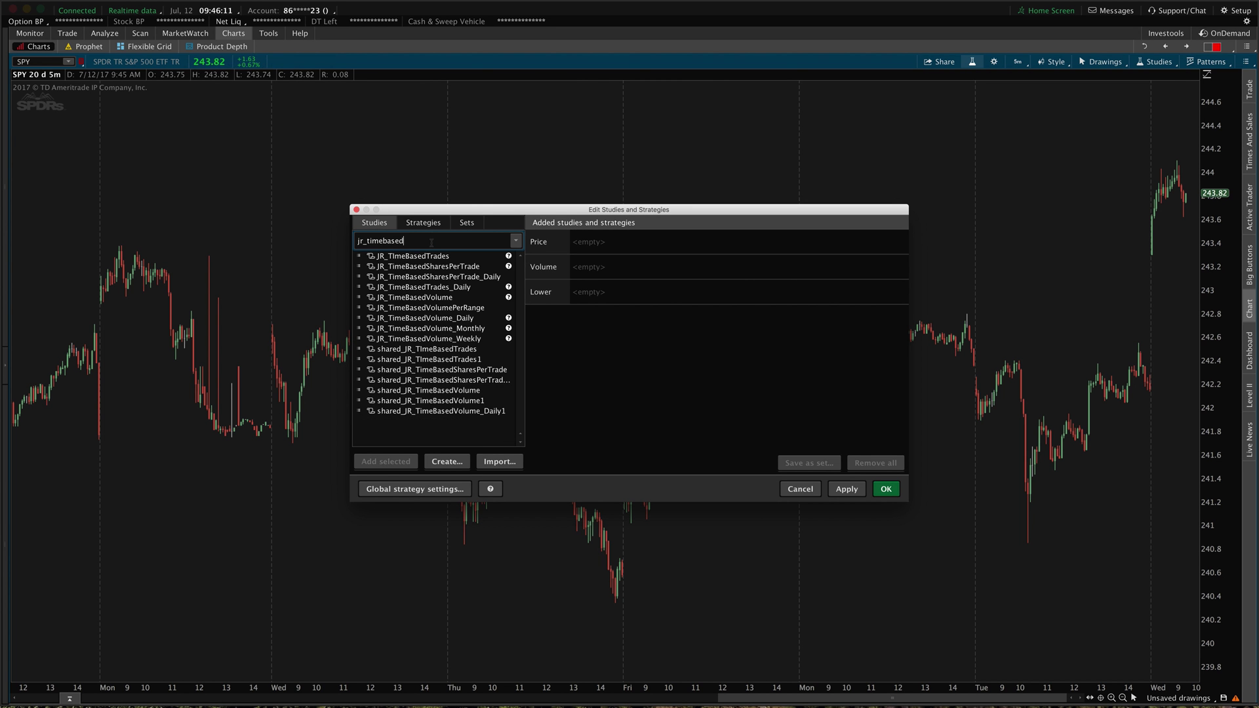
double_click(439, 299)
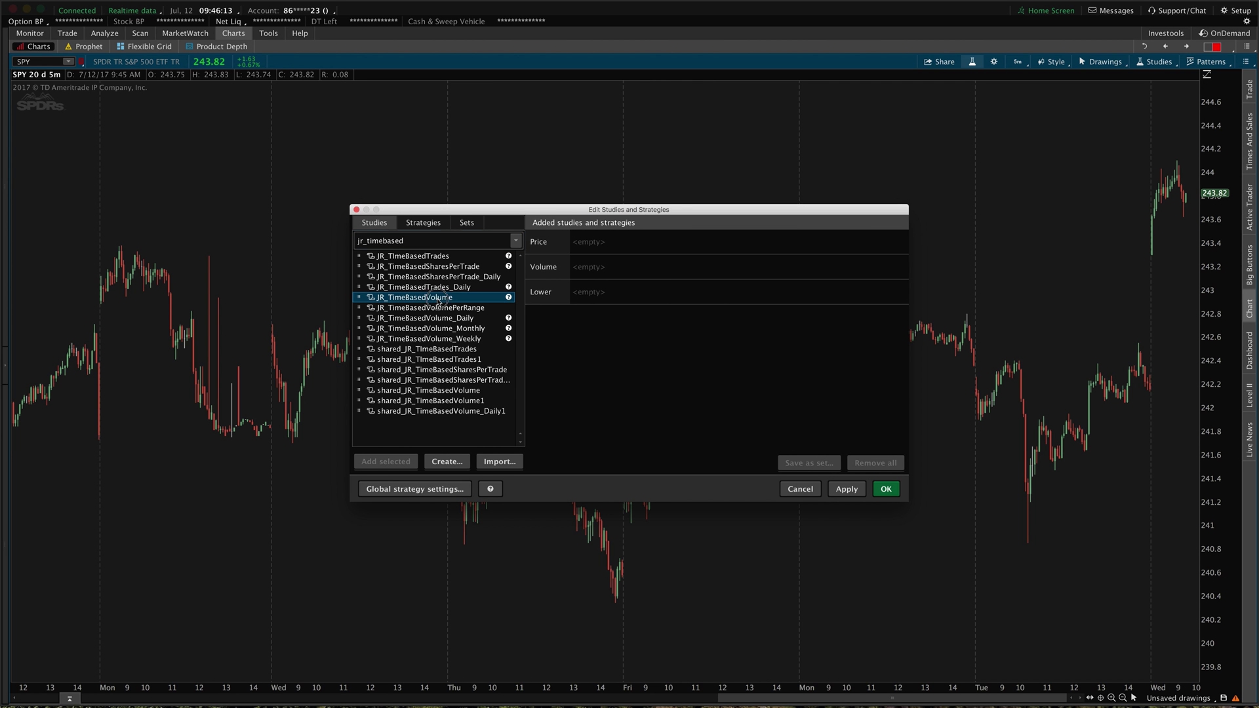
double_click(438, 257)
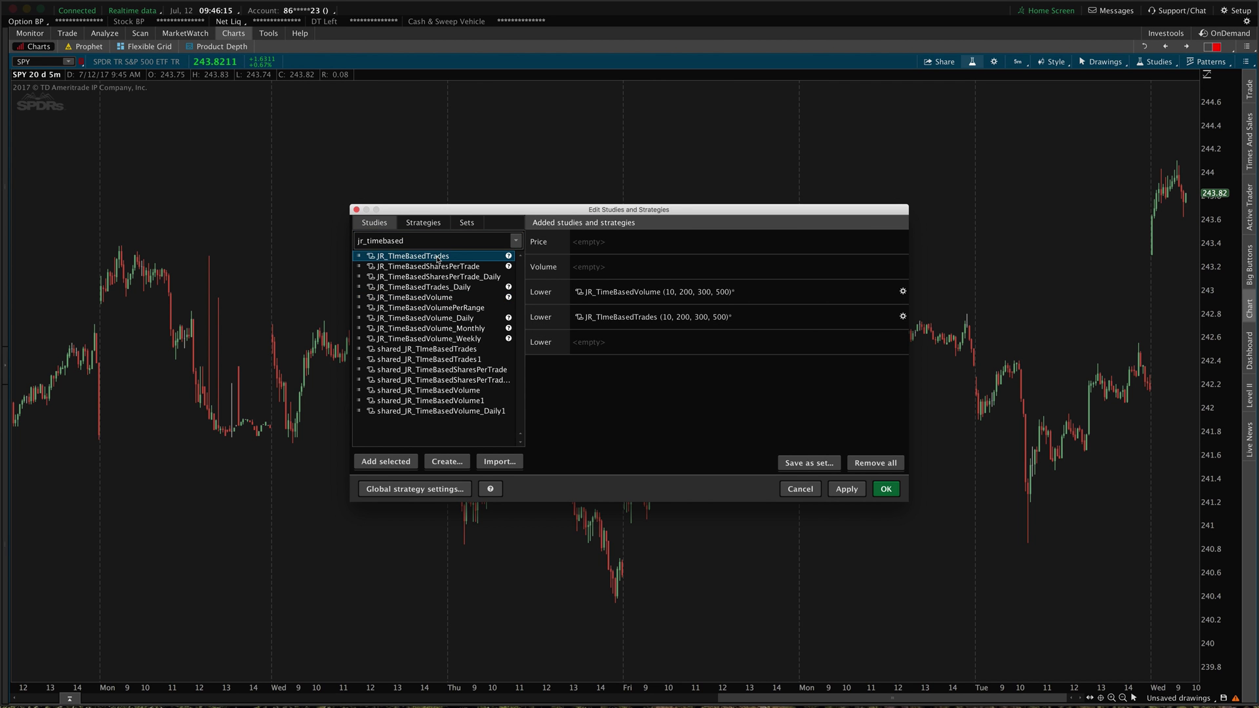
double_click(441, 268)
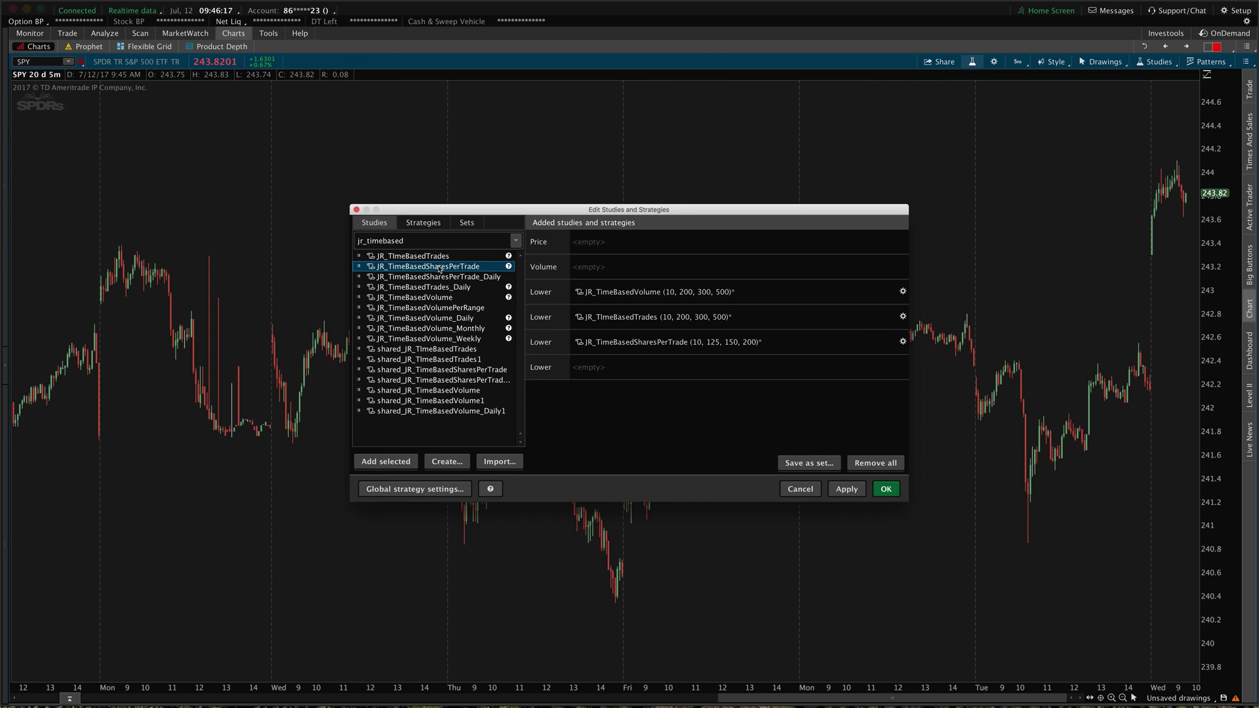
left_click(846, 489)
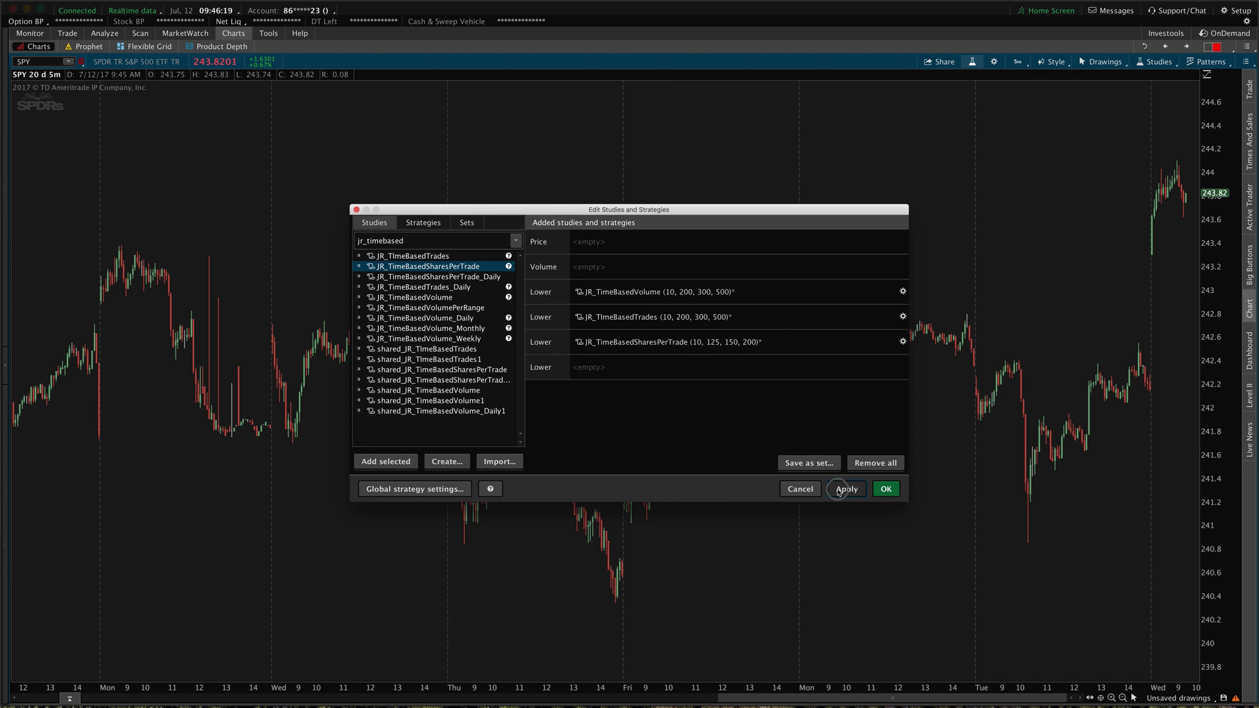
left_click(886, 489)
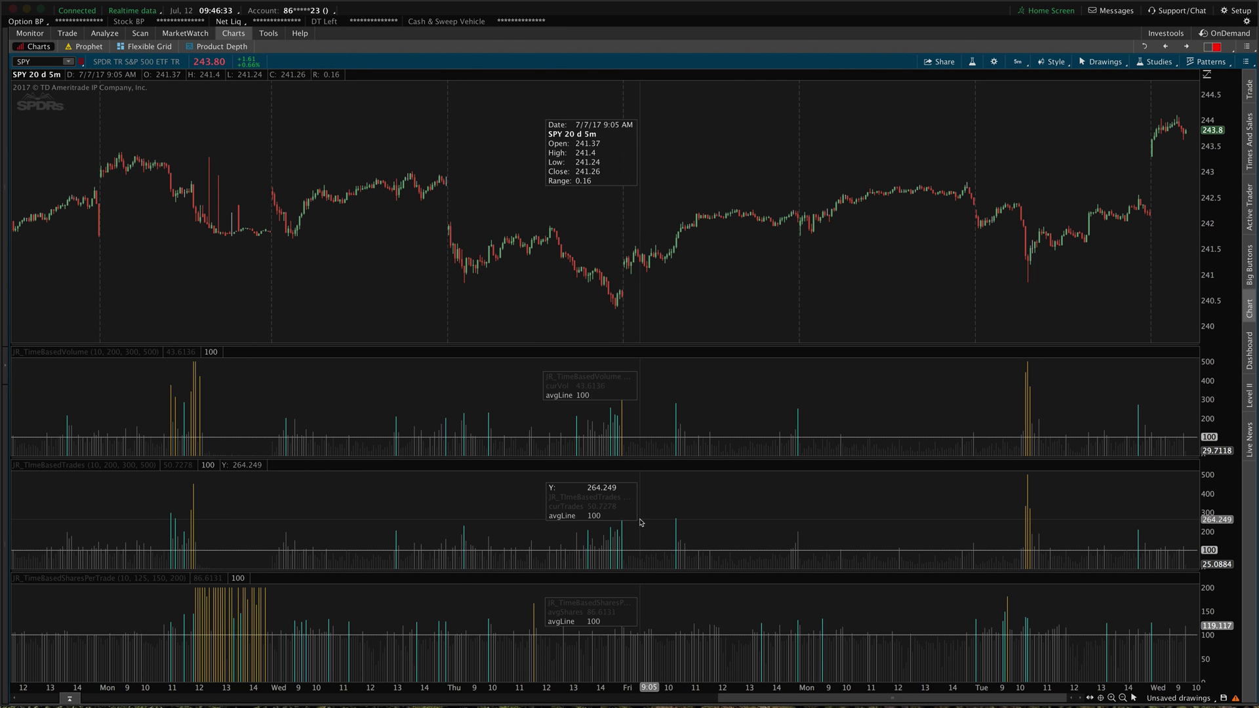
Step: Open the JR_TimeBasedVolume study settings and examine its look back, high, max and cap percentage inputs and its plot colors
left_click(973, 61)
left_click_drag(717, 211, 714, 274)
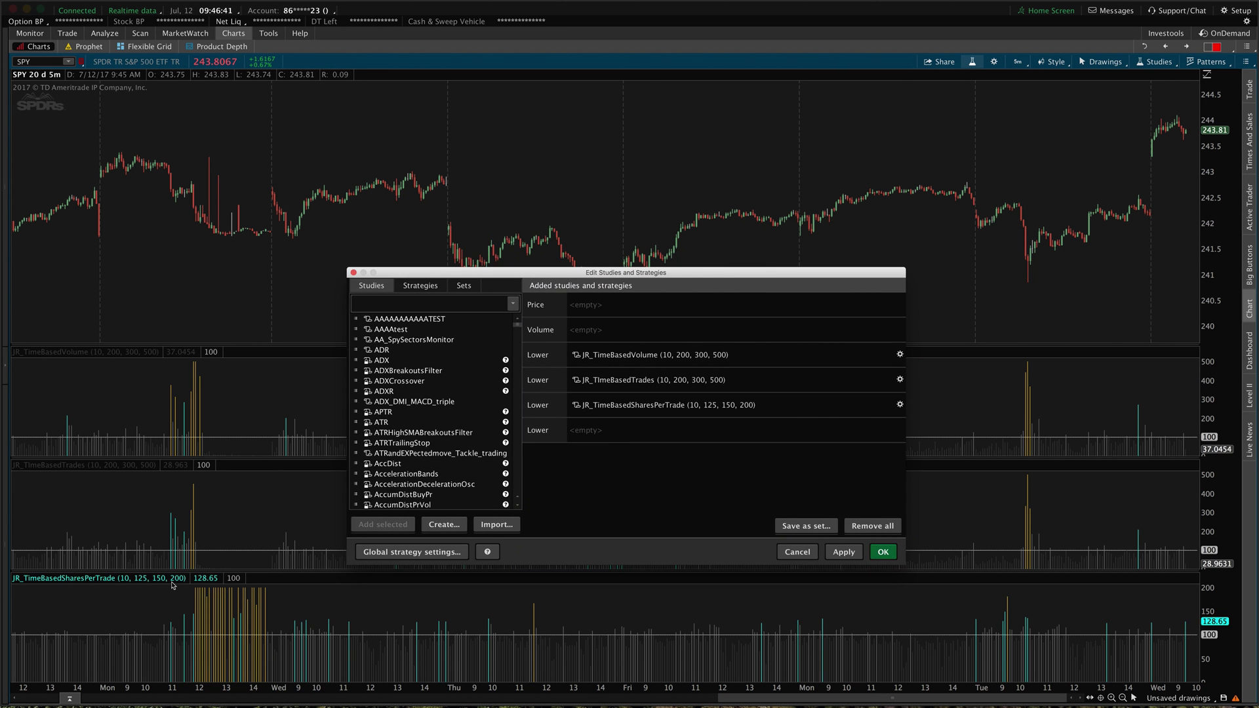
left_click(675, 362)
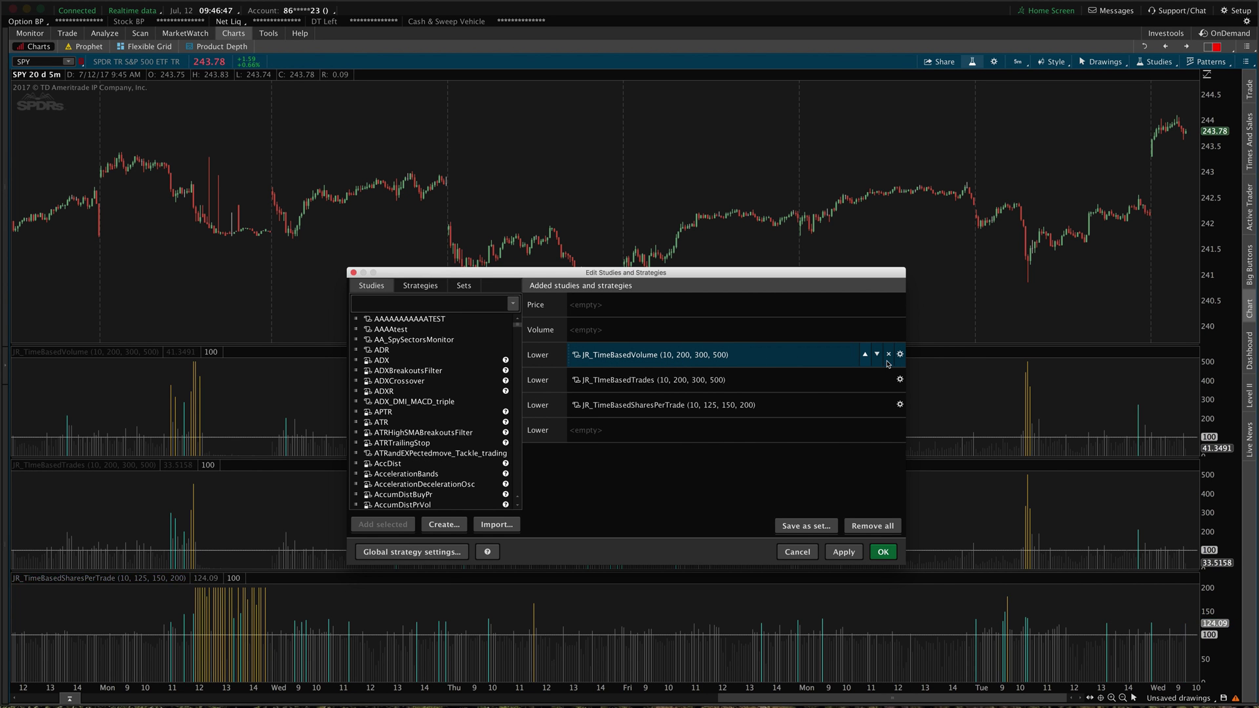
left_click(900, 355)
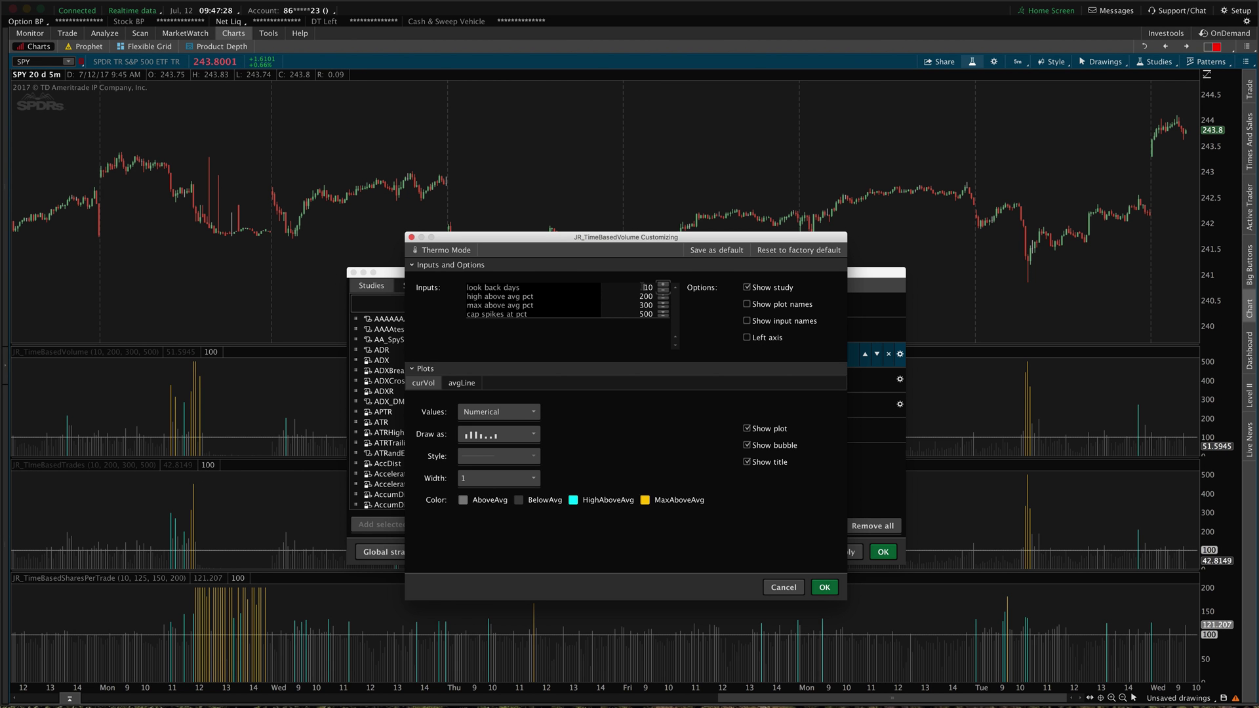
double_click(641, 288)
key("Tab")
double_click(633, 298)
key("Tab")
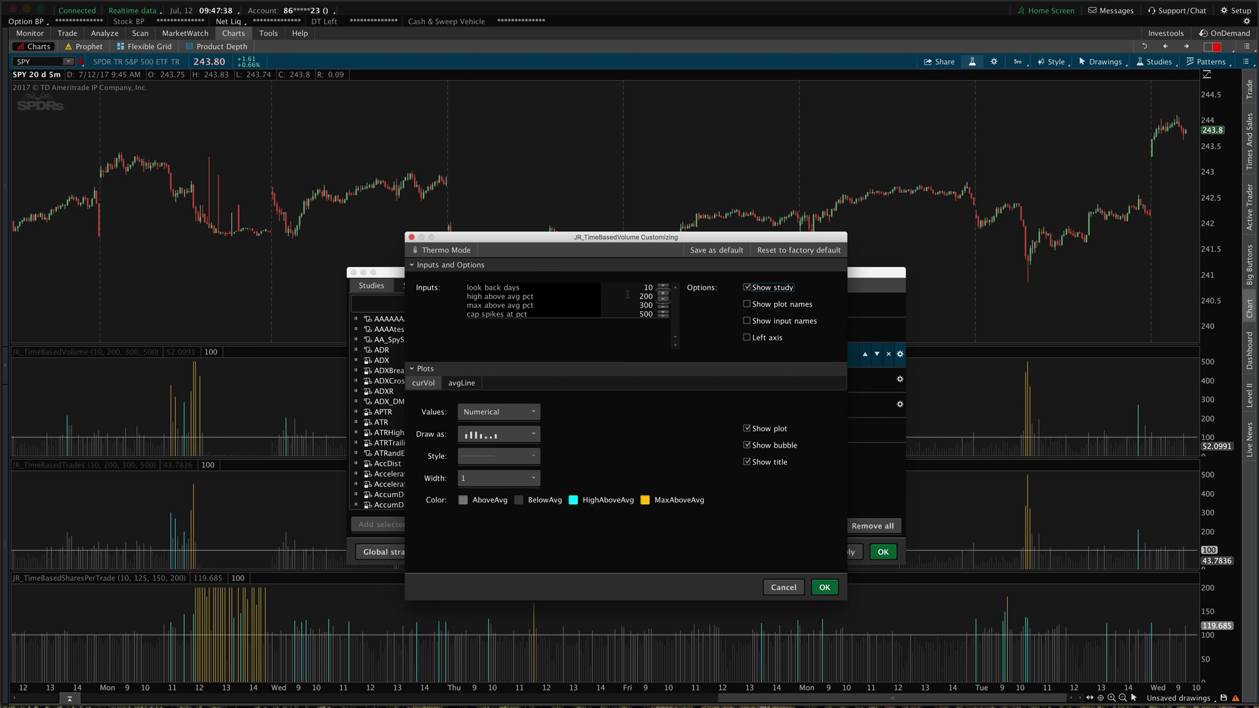
left_click(646, 314)
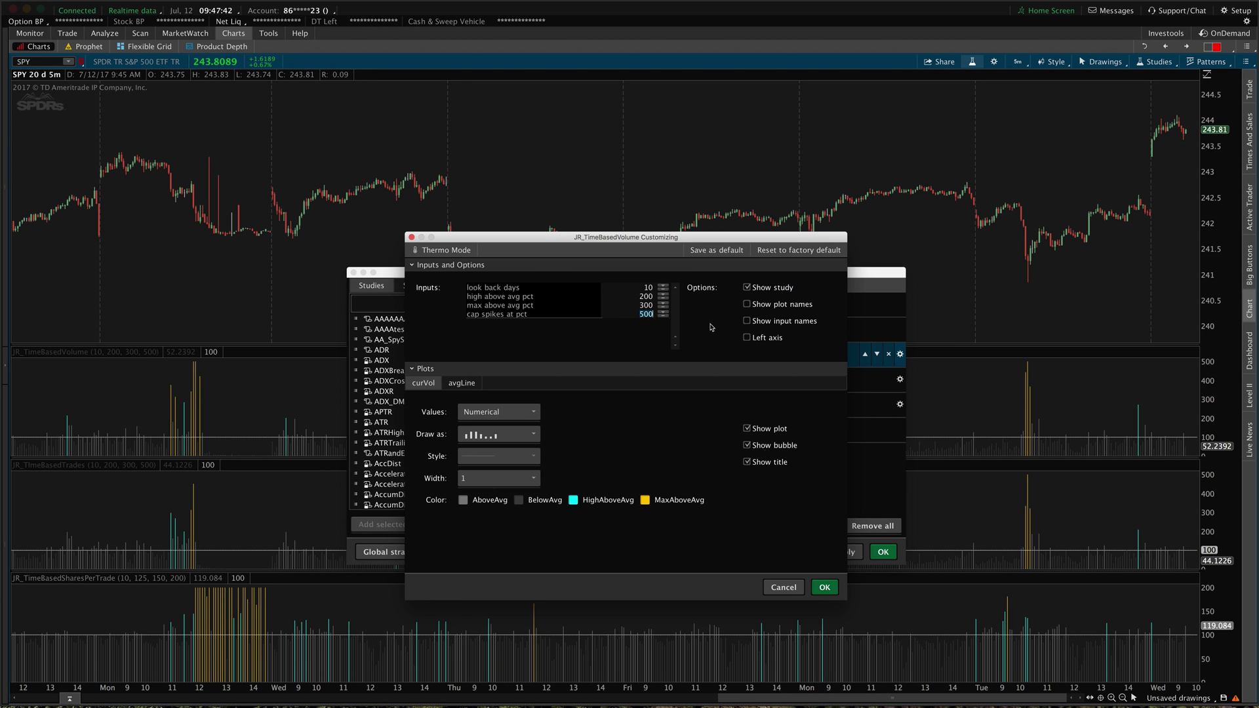
key("Tab")
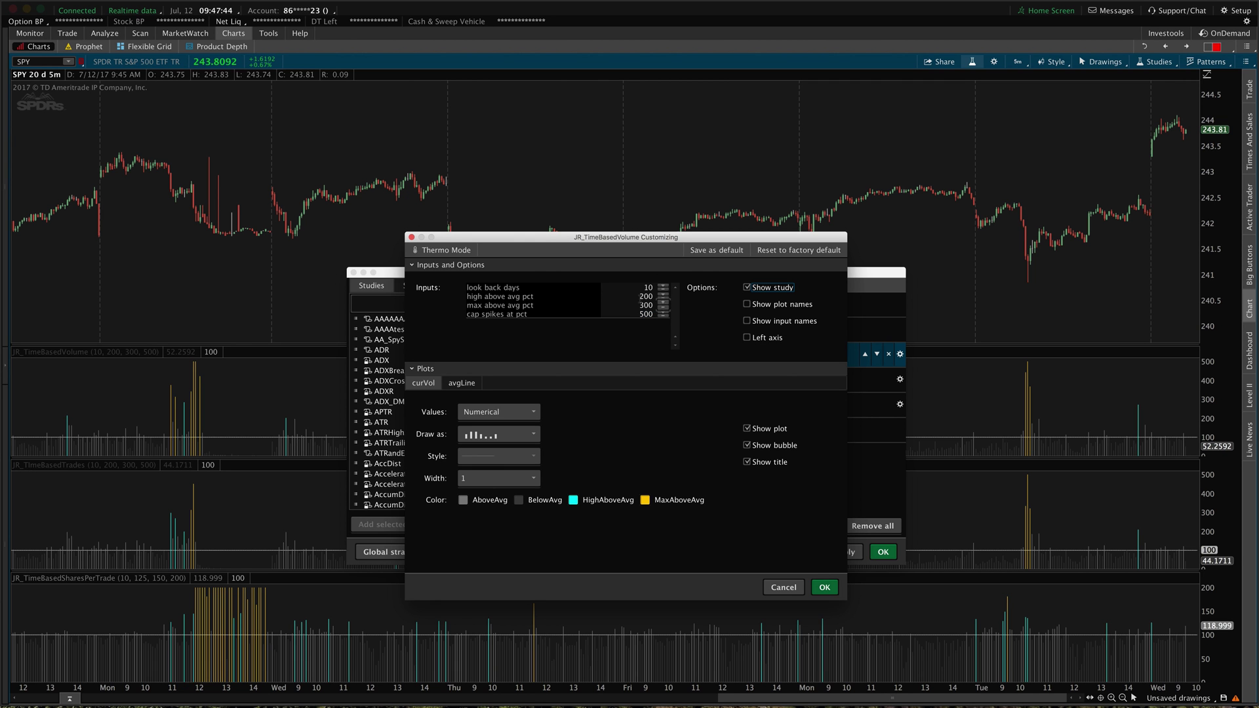
left_click(519, 502)
left_click(520, 503)
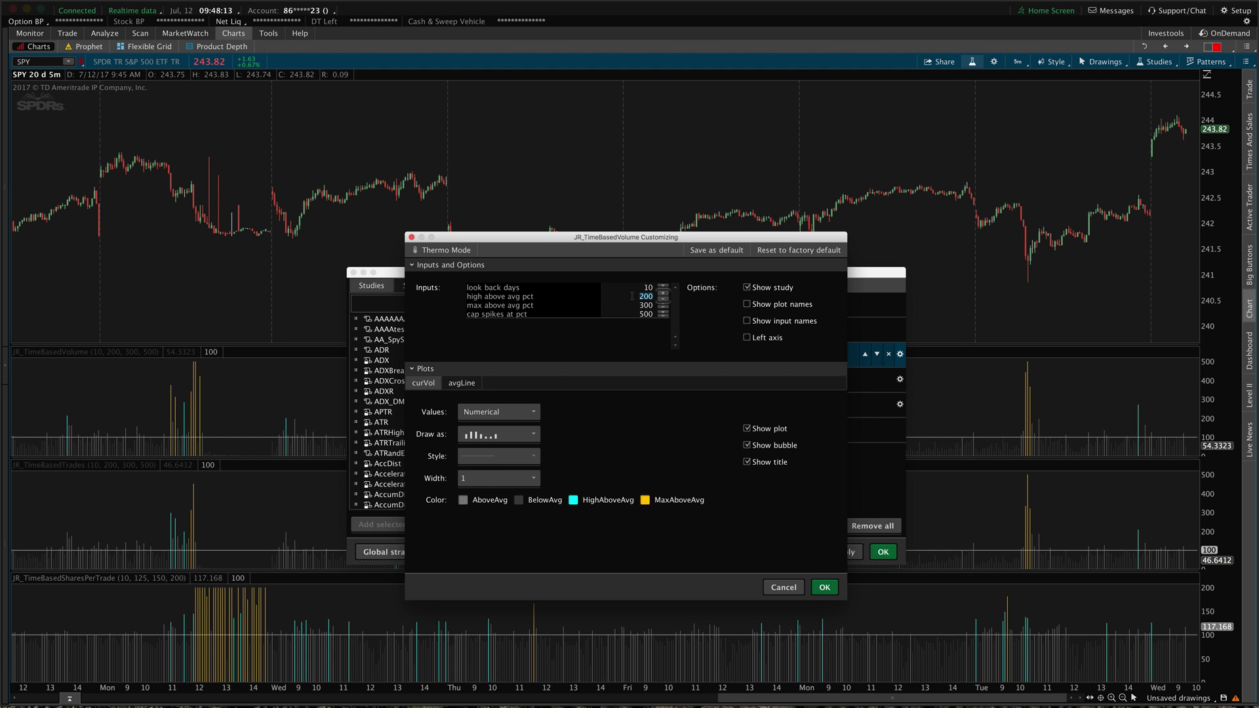
key("Tab")
left_click(628, 297)
key("Tab")
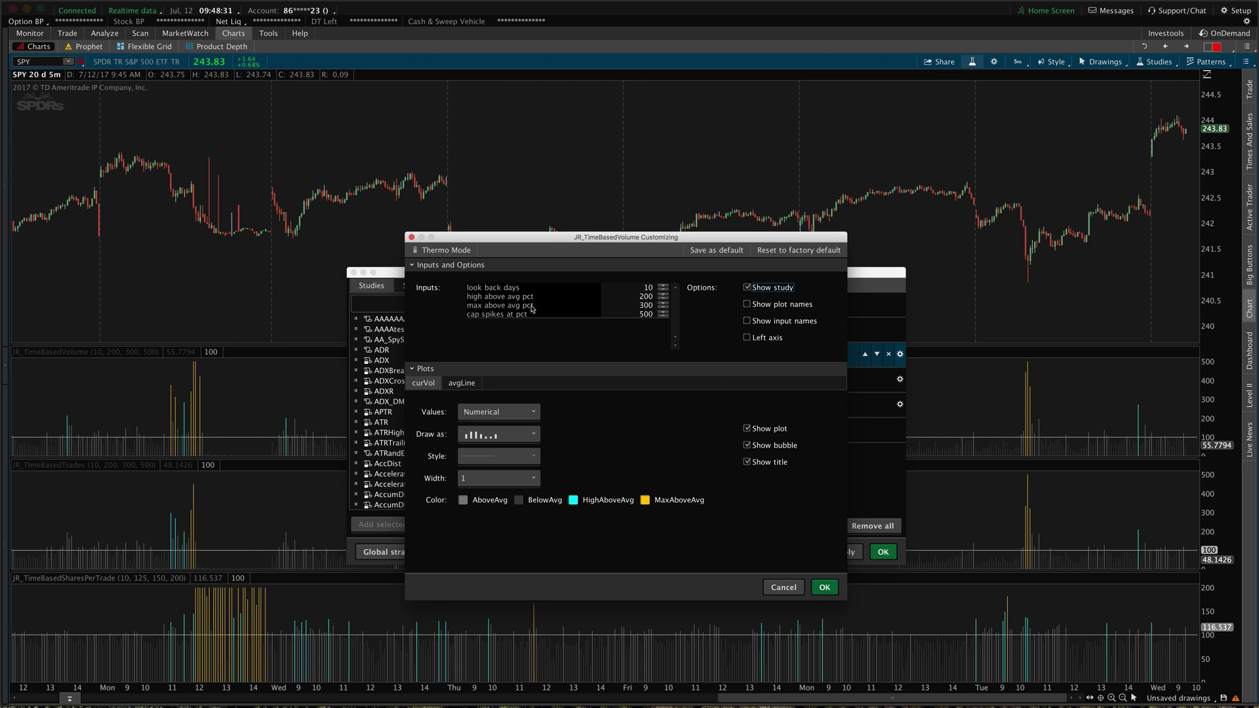
left_click(635, 305)
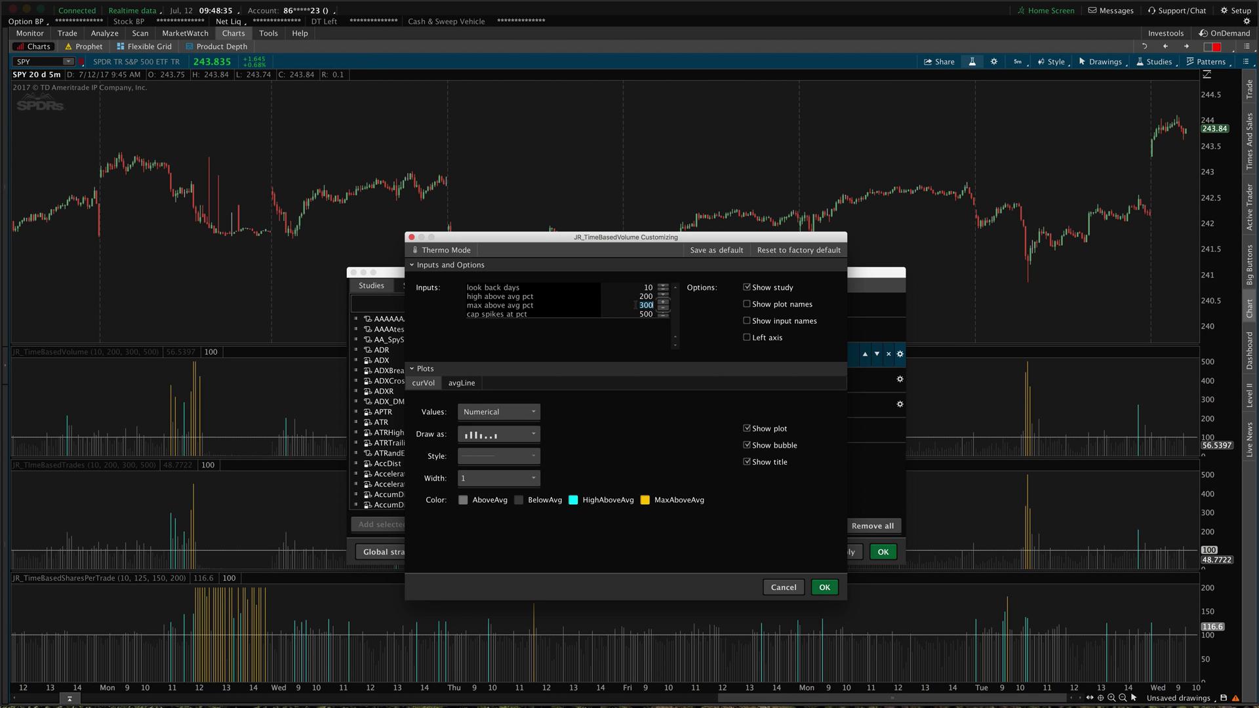
key("Tab")
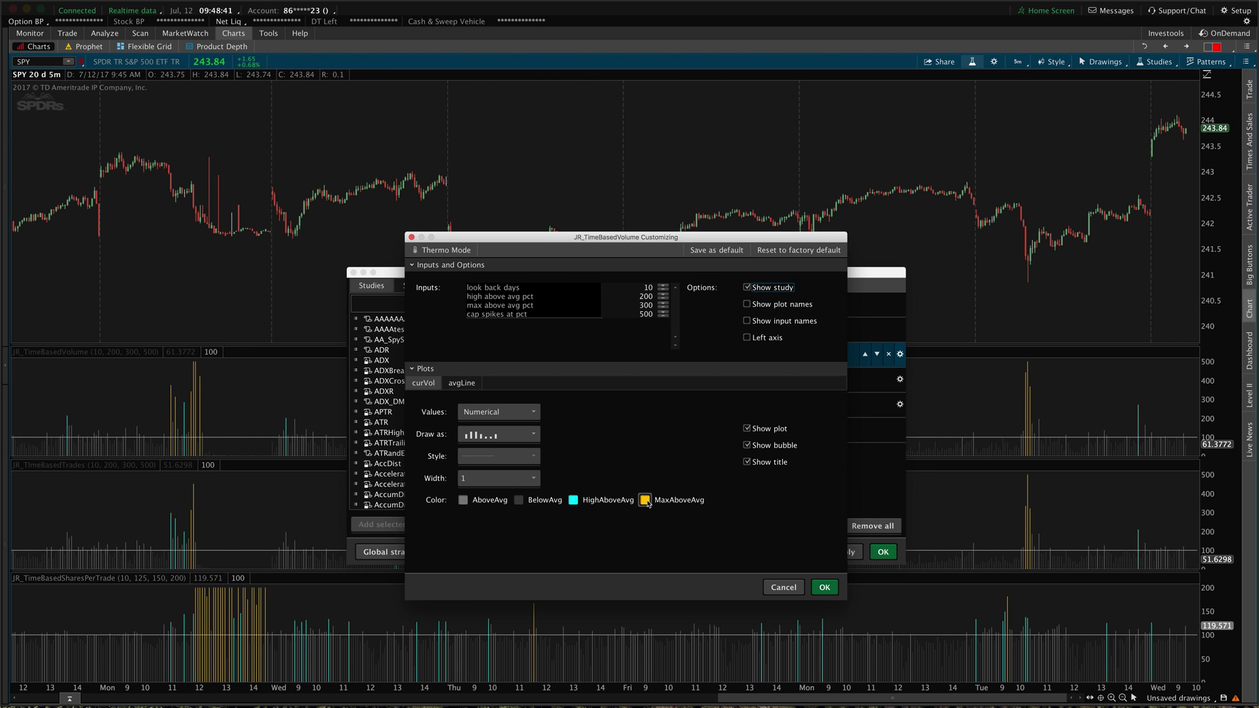
Step: Set cap spikes at pct to 400 for JR_TimeBasedVolume and apply the change to the chart
left_click(640, 315)
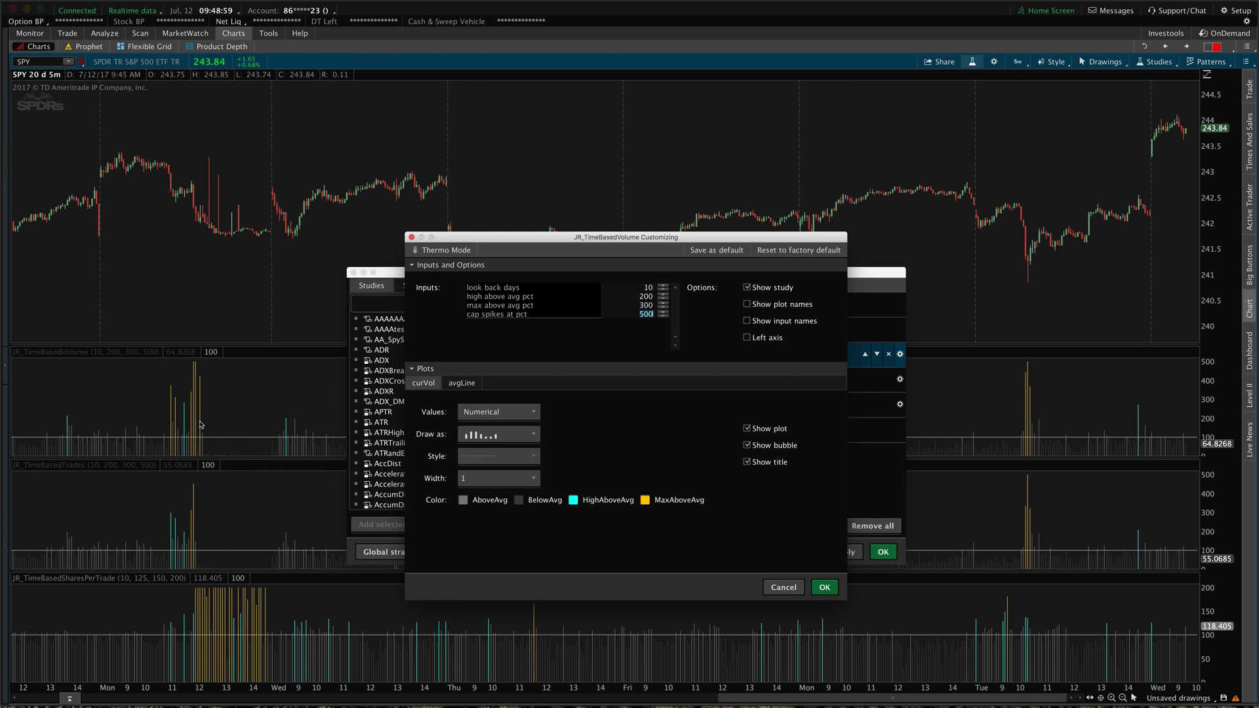
key("Tab")
type("0")
left_click(825, 587)
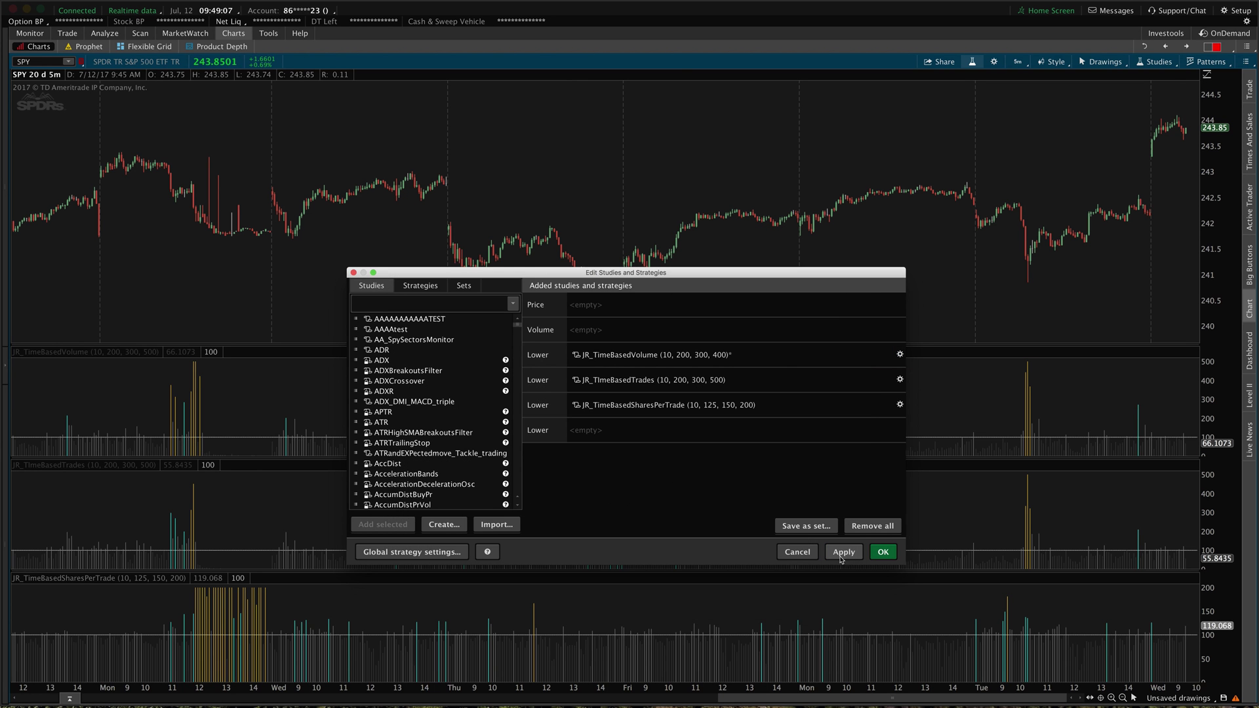
left_click(841, 554)
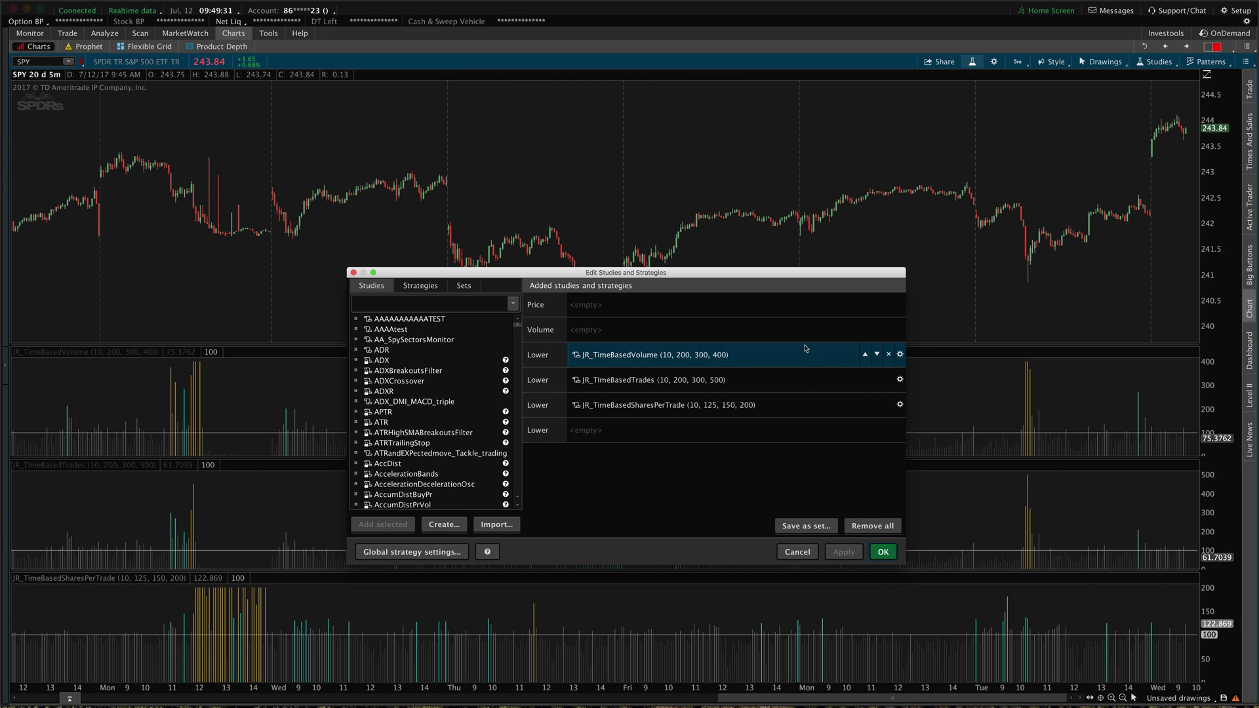
Step: Examine the percentage threshold inputs of JR_TimeBasedTrades and JR_TimeBasedSharesPerTrade in their study settings
left_click(900, 380)
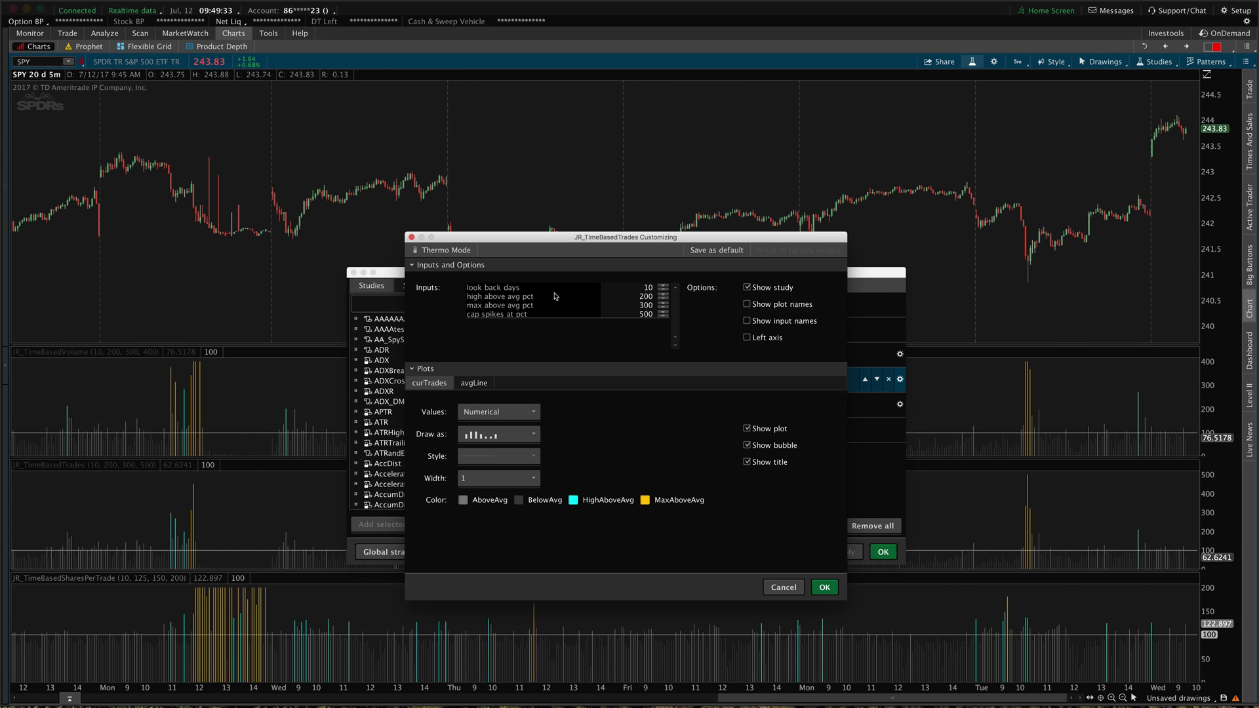
key("Escape")
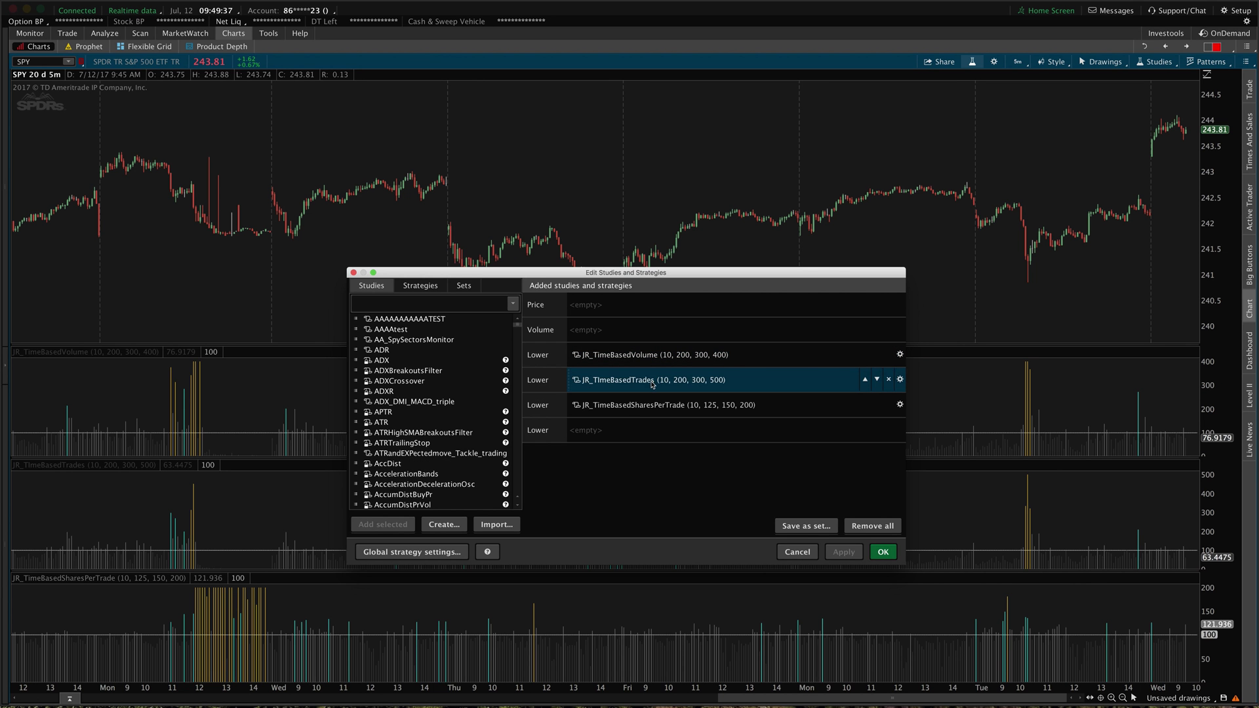
left_click(900, 404)
left_click(646, 296)
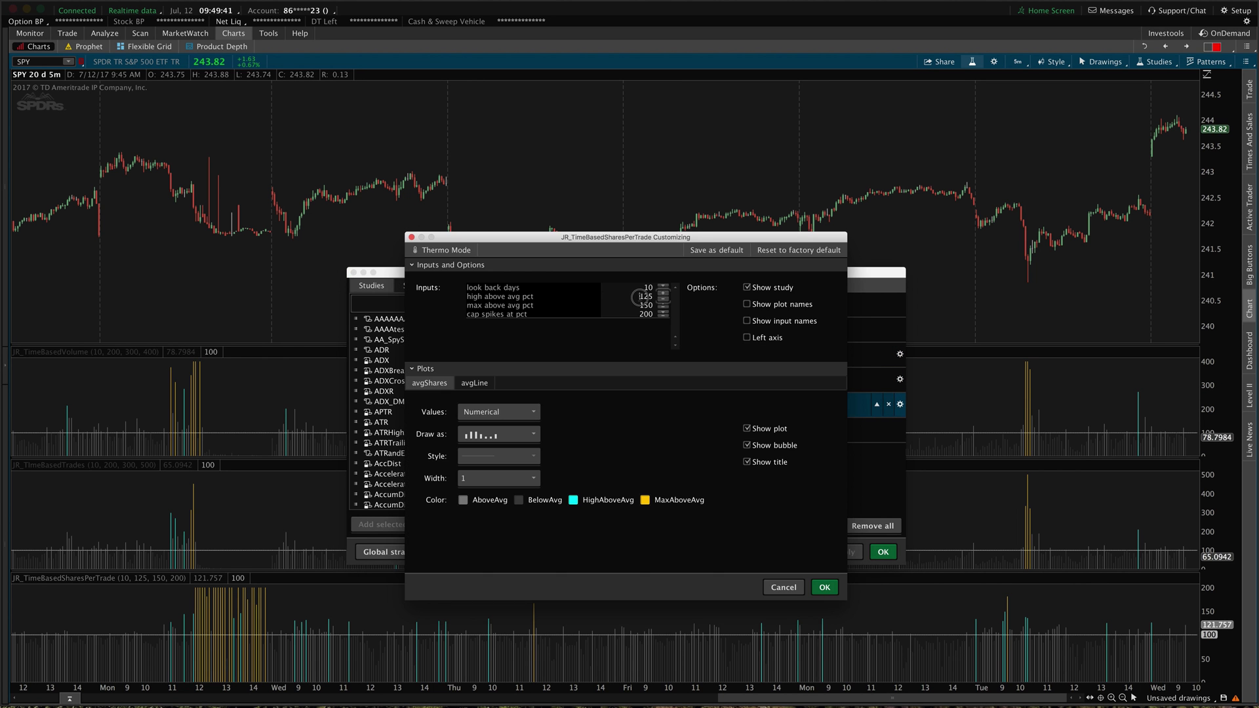
left_click(618, 303)
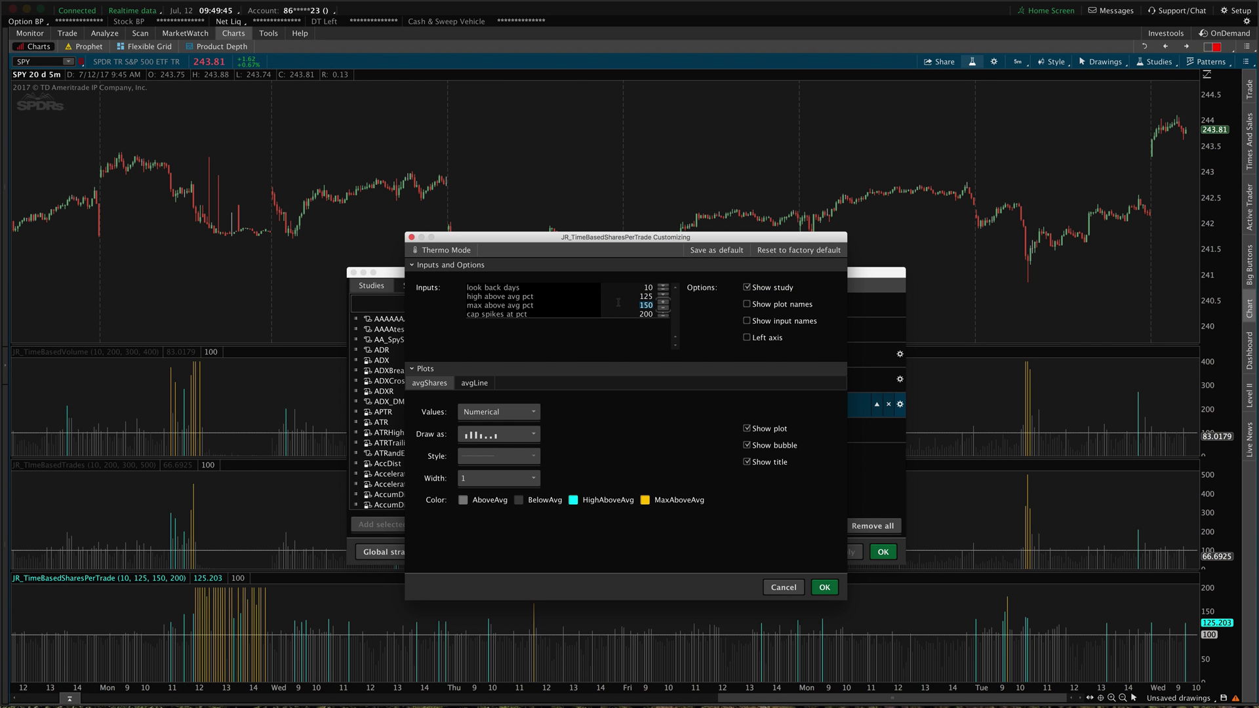
key("Tab")
key("Tab")
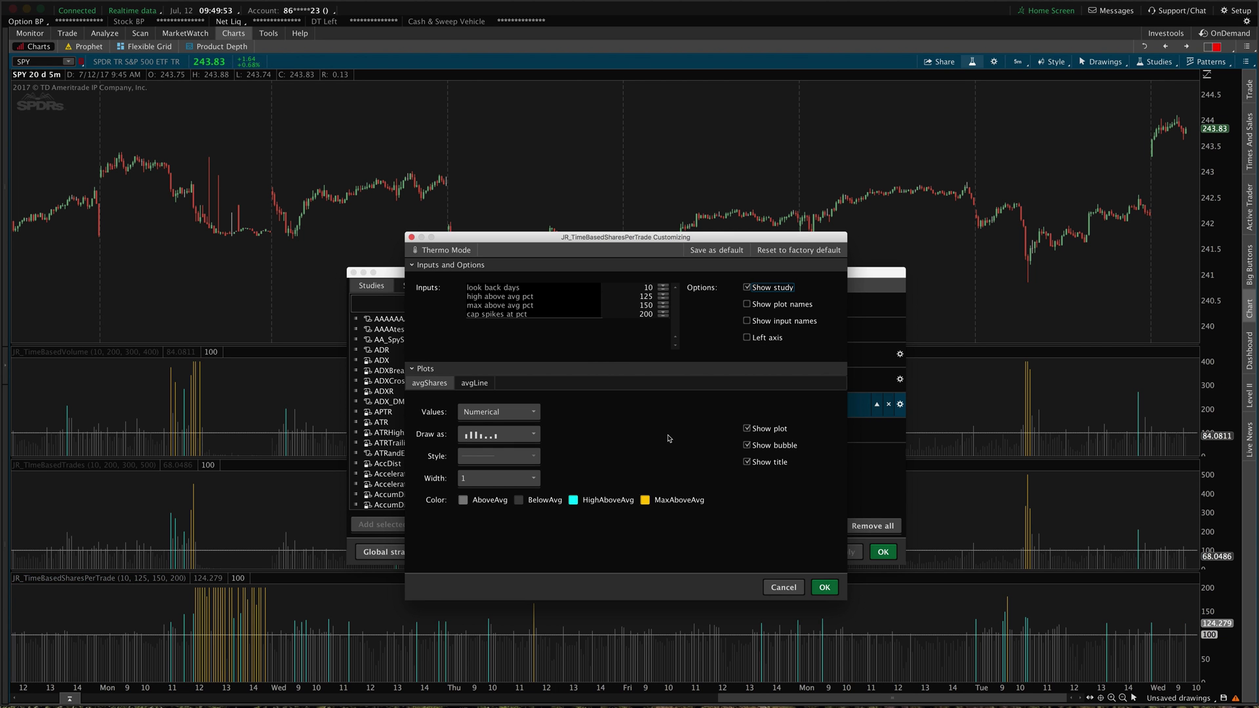
double_click(629, 315)
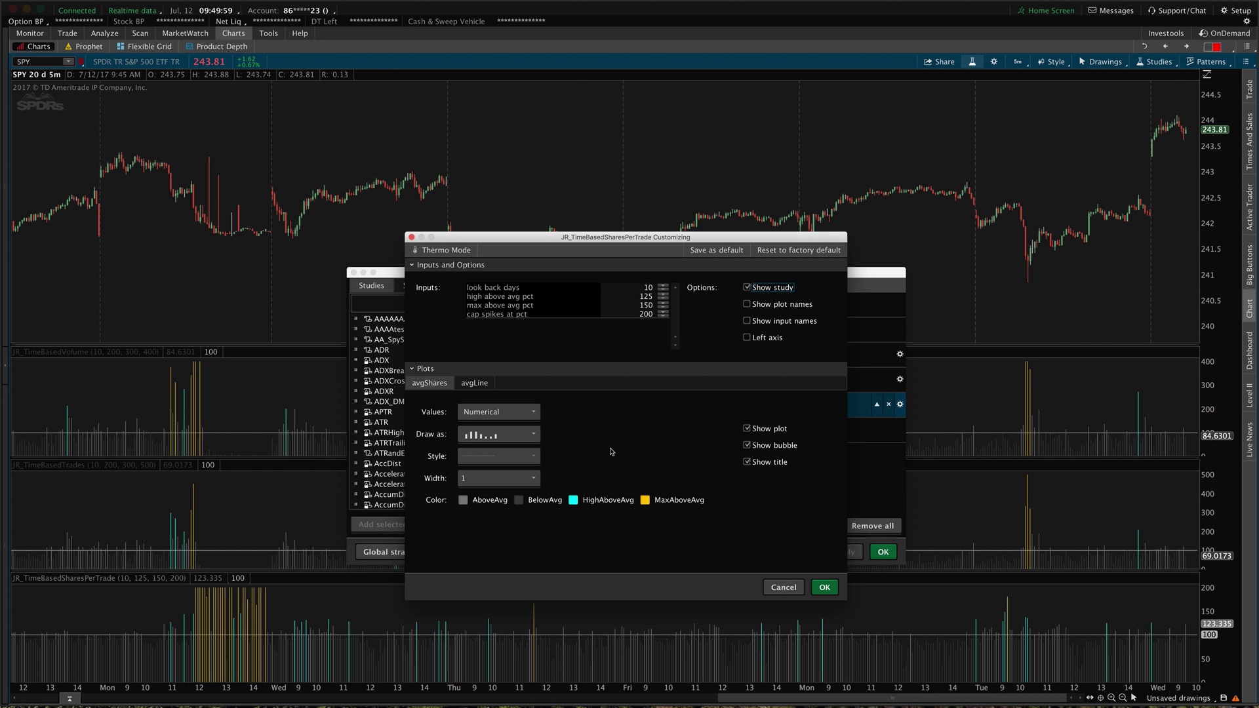
key("Return")
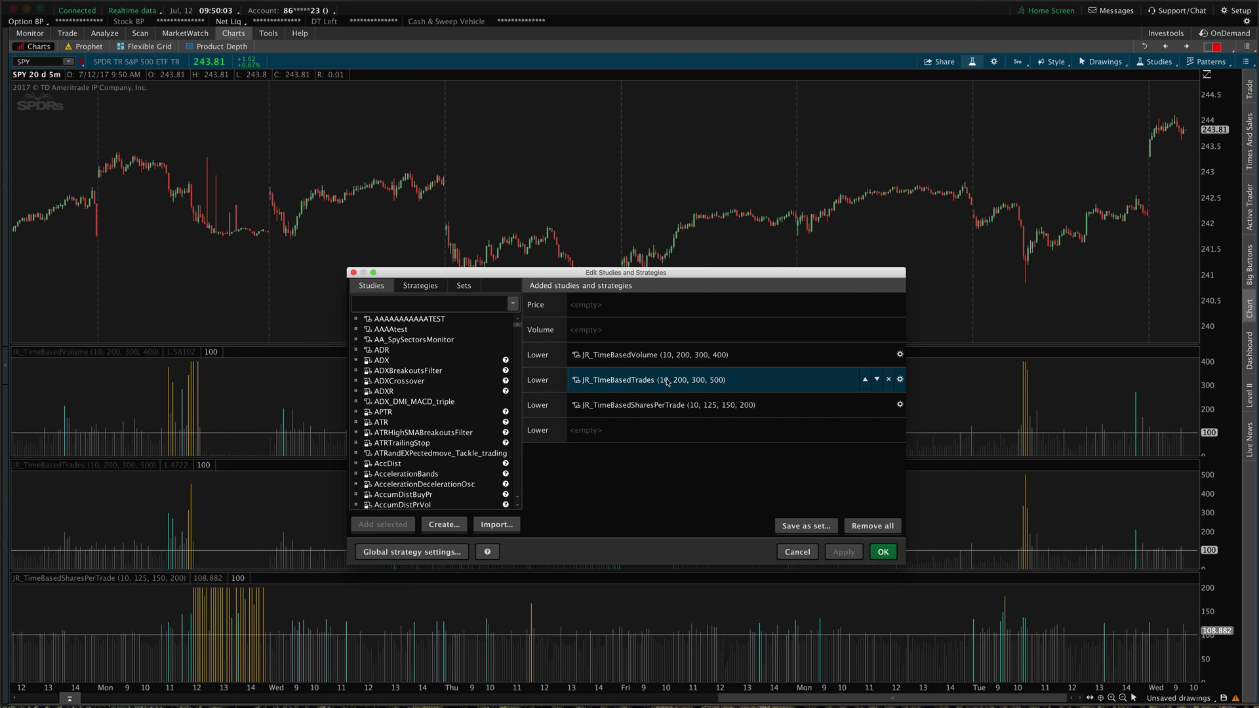
double_click(745, 407)
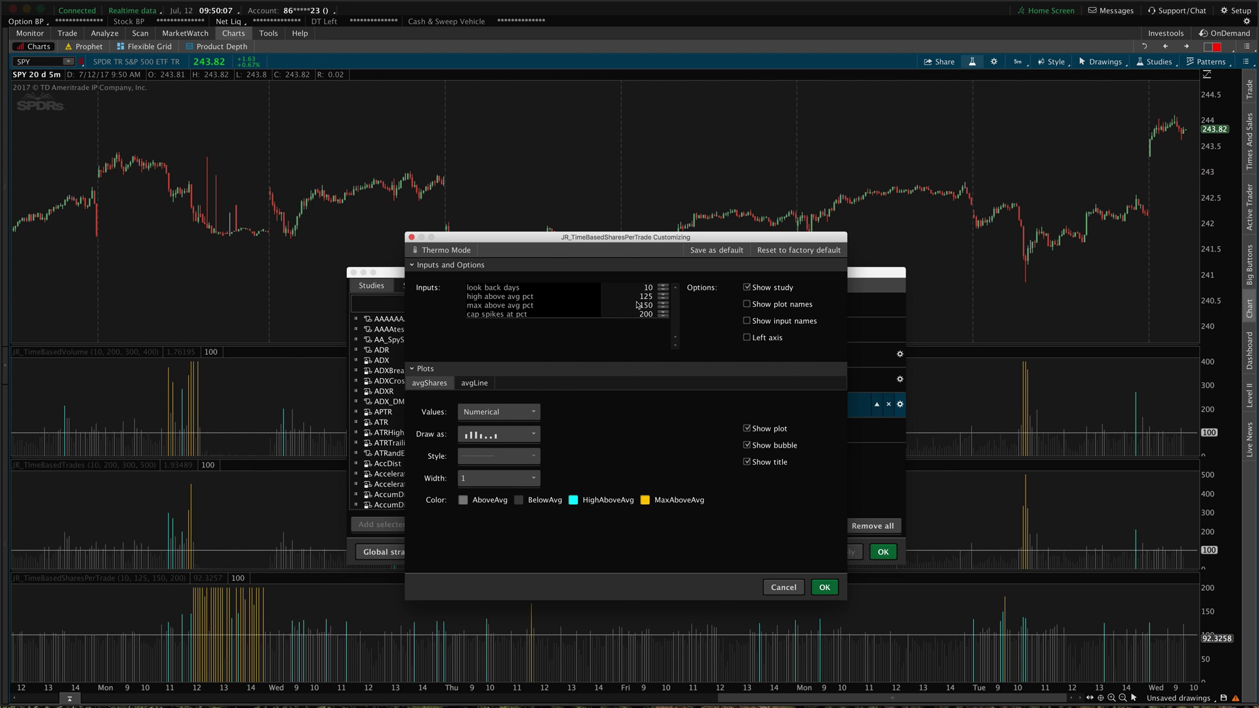
key("Escape")
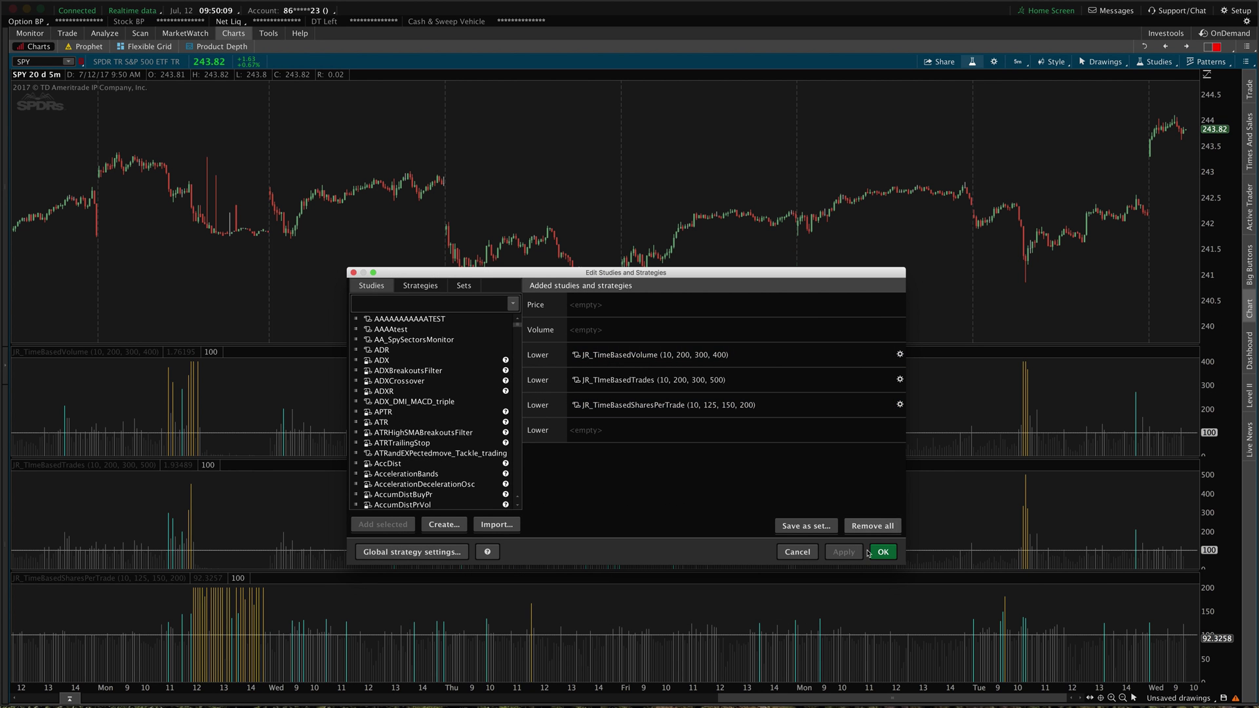
Step: Remove all three JR_TimeBased studies from the 5-minute chart and apply the change
mouse_move(890, 356)
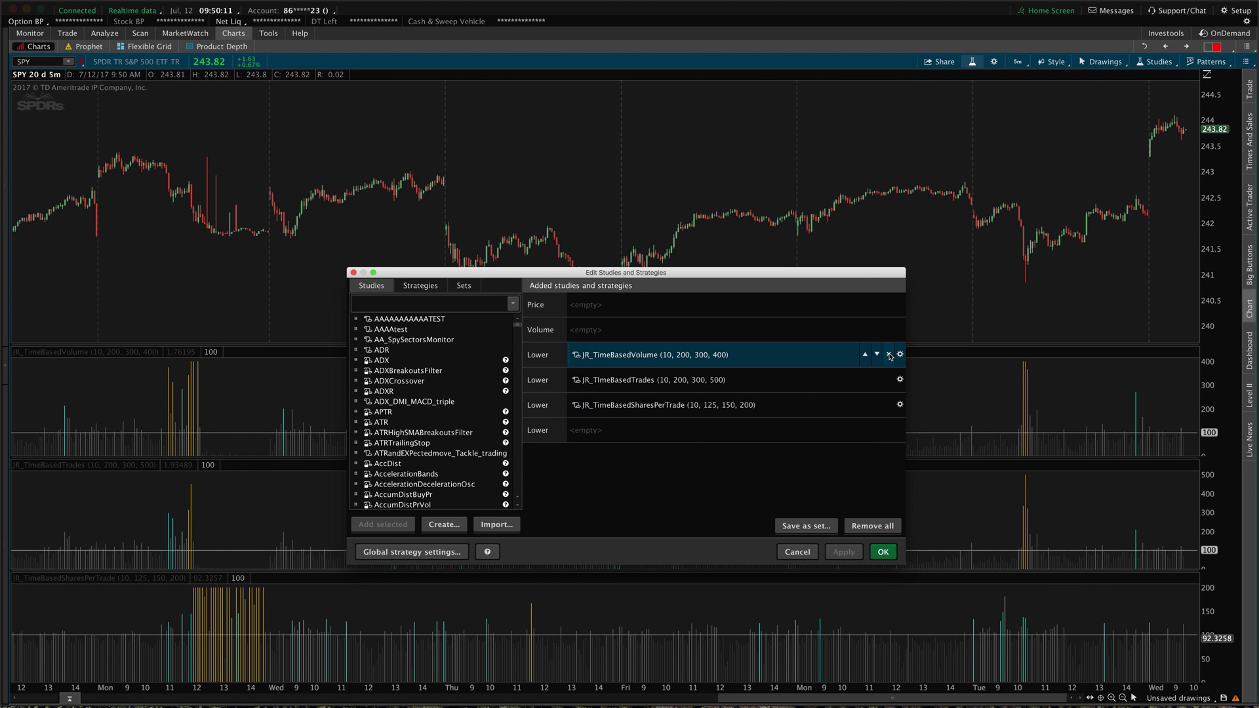
left_click(889, 355)
left_click(890, 355)
left_click(889, 355)
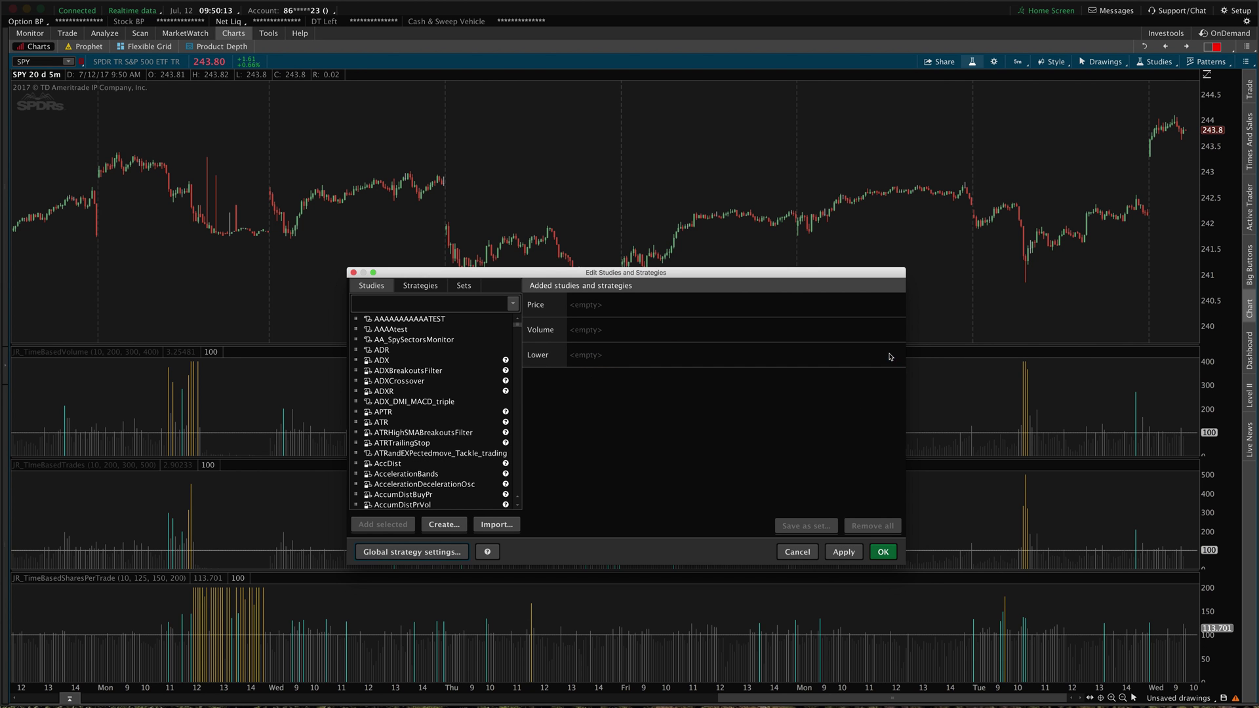
left_click(849, 551)
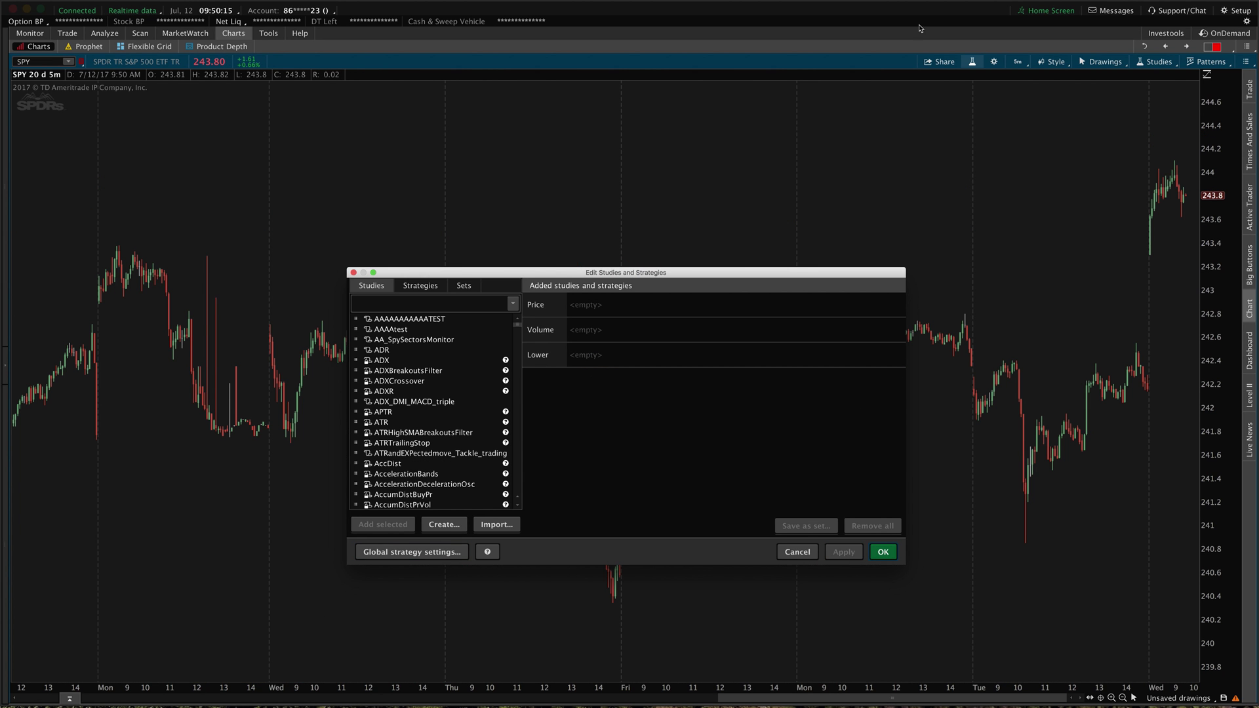
left_click(883, 552)
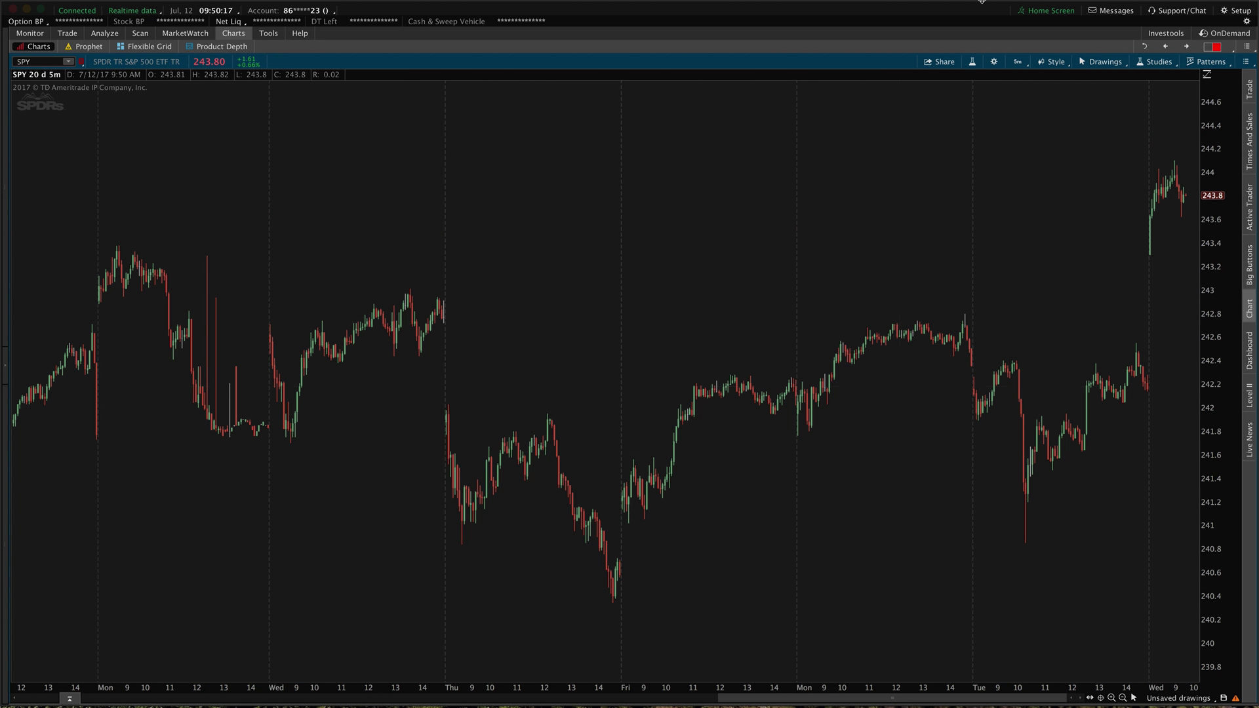
Step: Switch the SPY chart to 20 Y : D, add the JR_TimeBasedVolume_Daily study and apply it
left_click(1020, 63)
left_click(1000, 196)
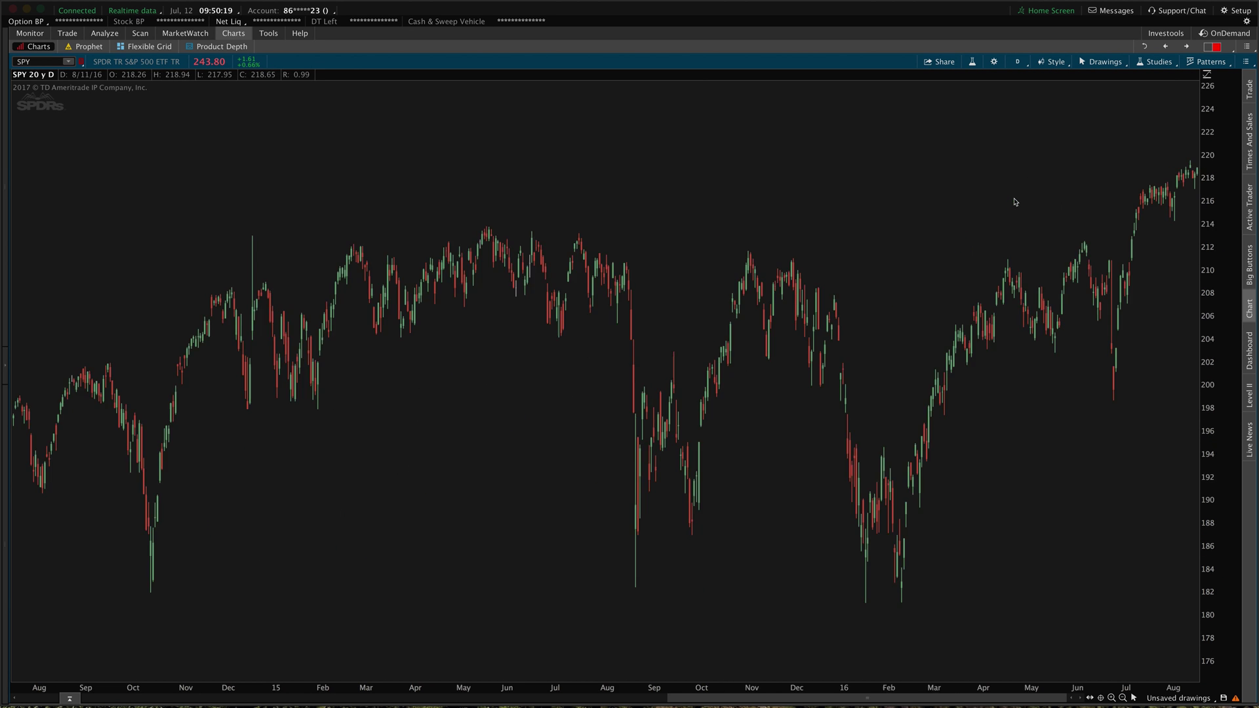
left_click(972, 61)
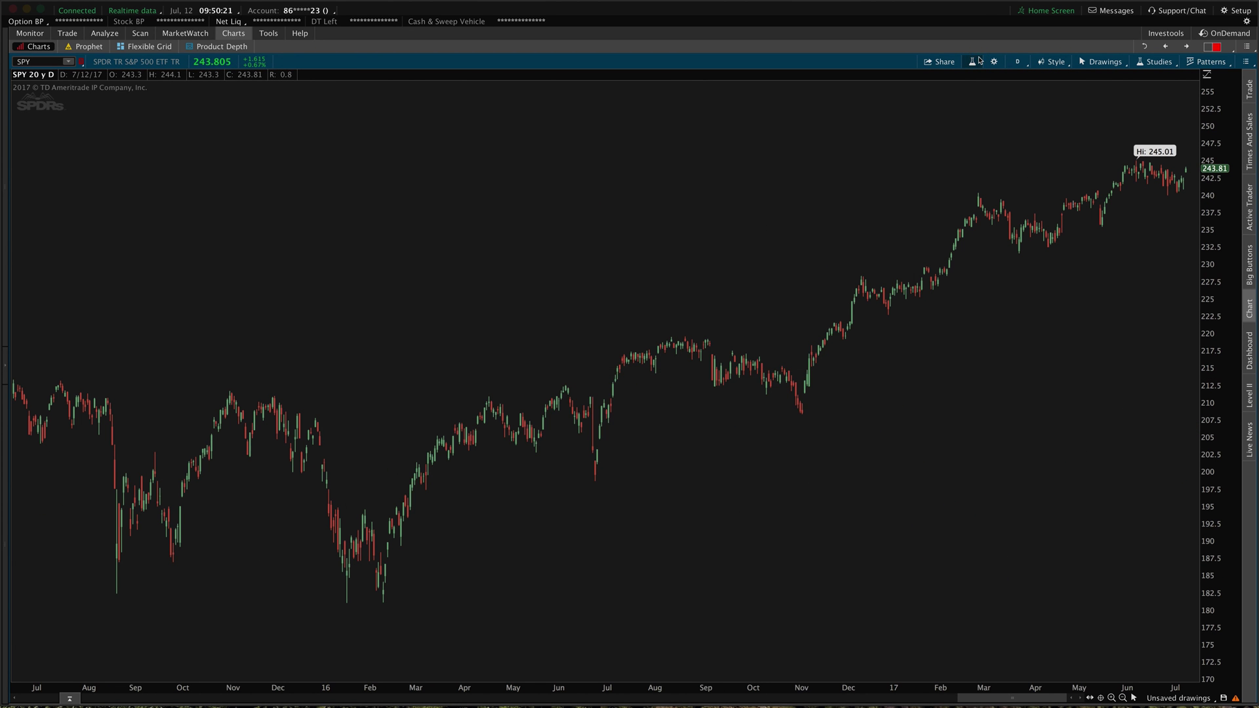
left_click(437, 236)
type("jr_")
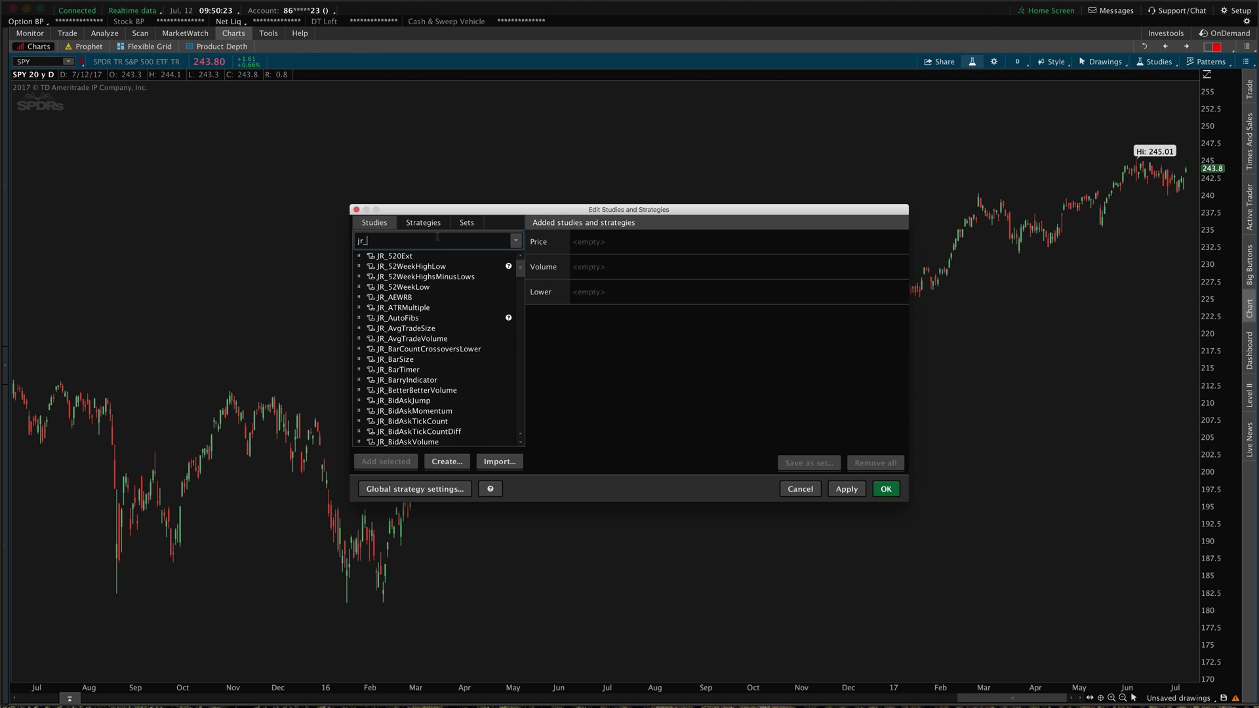
type("timebase")
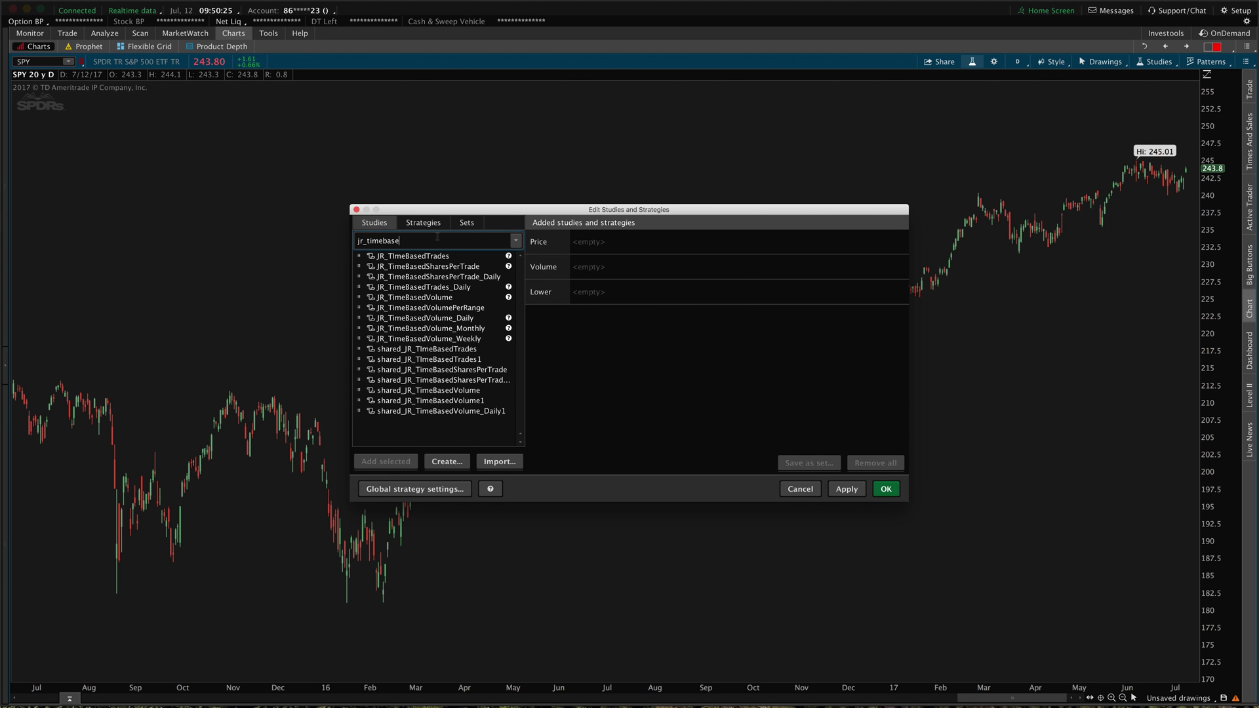
double_click(468, 319)
left_click(847, 489)
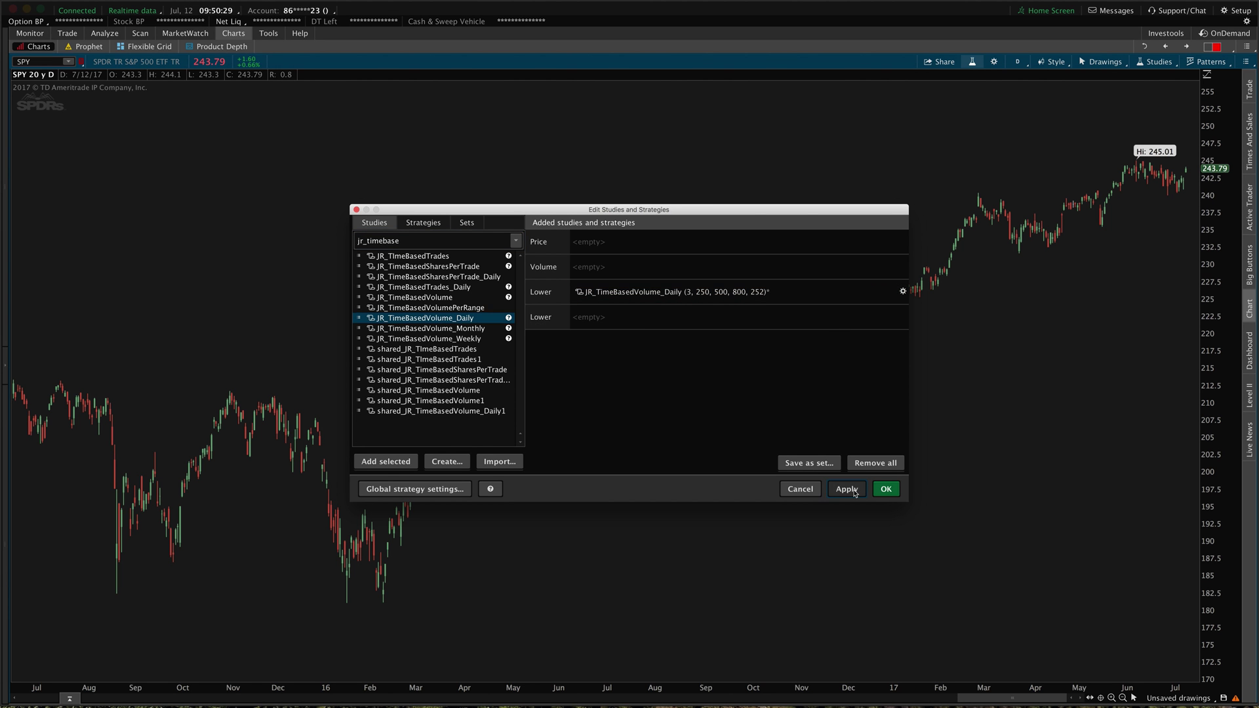
Step: Examine the JR_TimeBasedVolume_Daily inputs for look back years, percentage thresholds, spike cap and bars, plus its plot colors
mouse_move(712, 293)
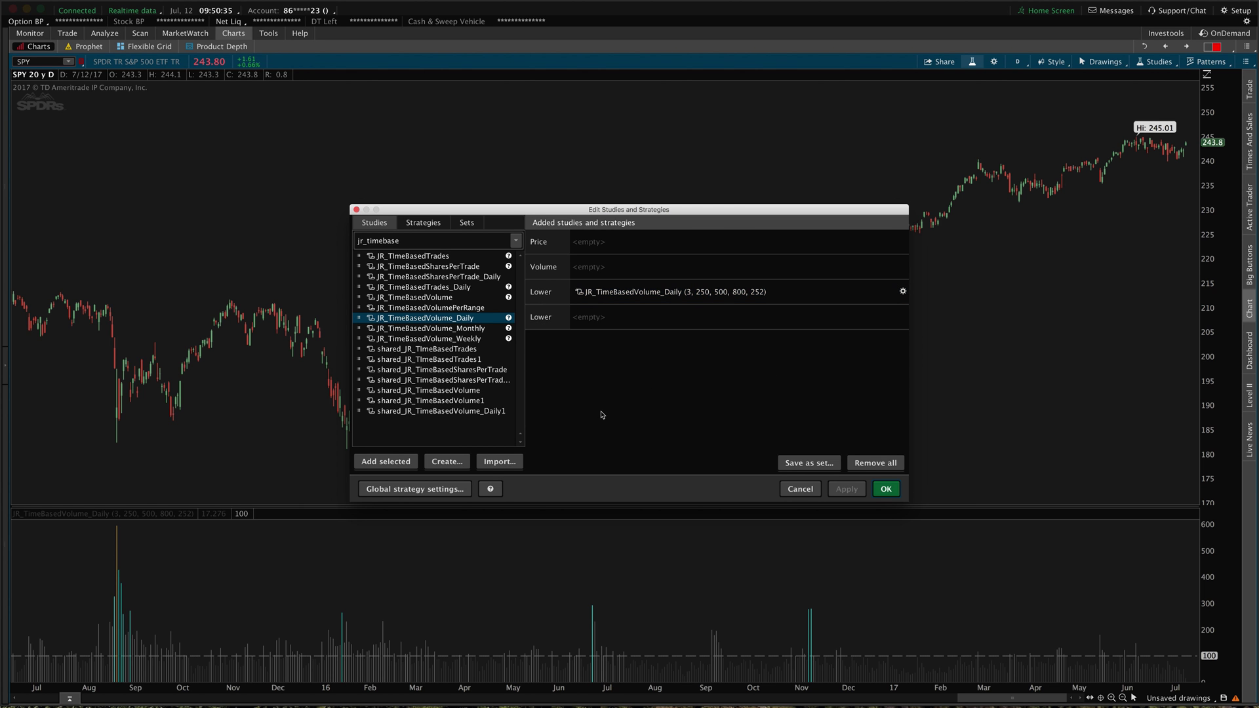
left_click(903, 292)
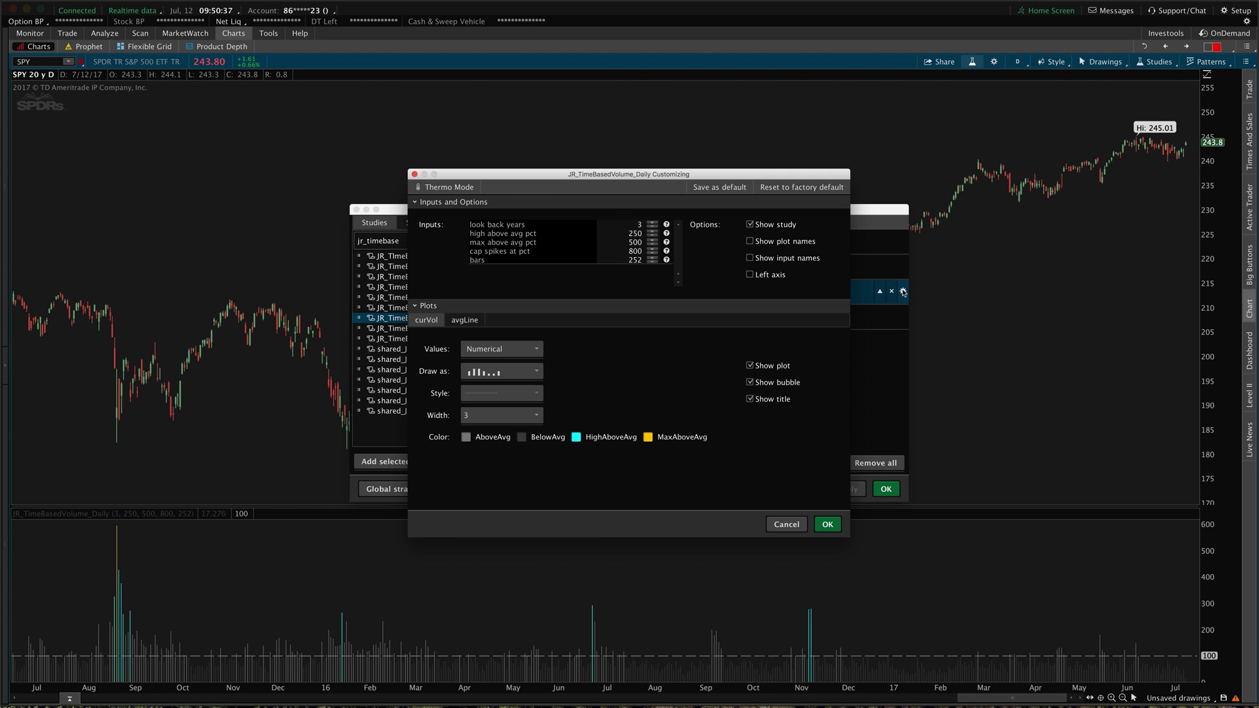
left_click(623, 221)
left_click(621, 232)
key("Tab")
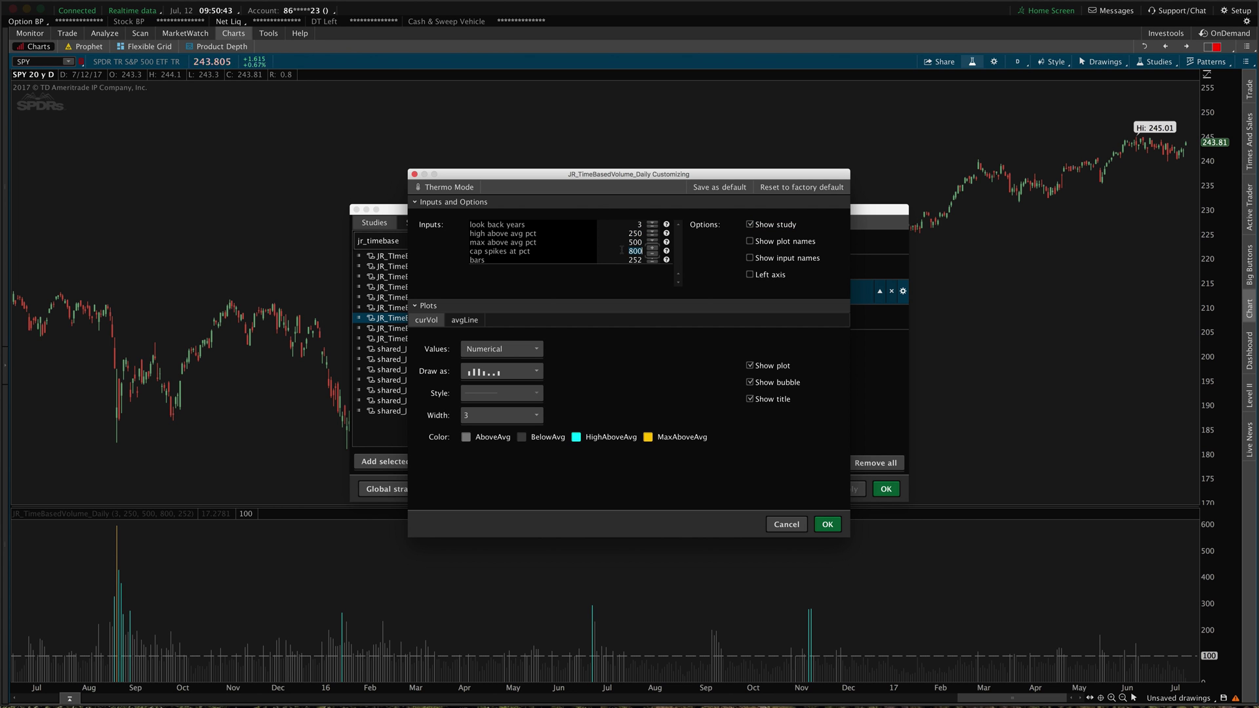
left_click(617, 260)
key("Return")
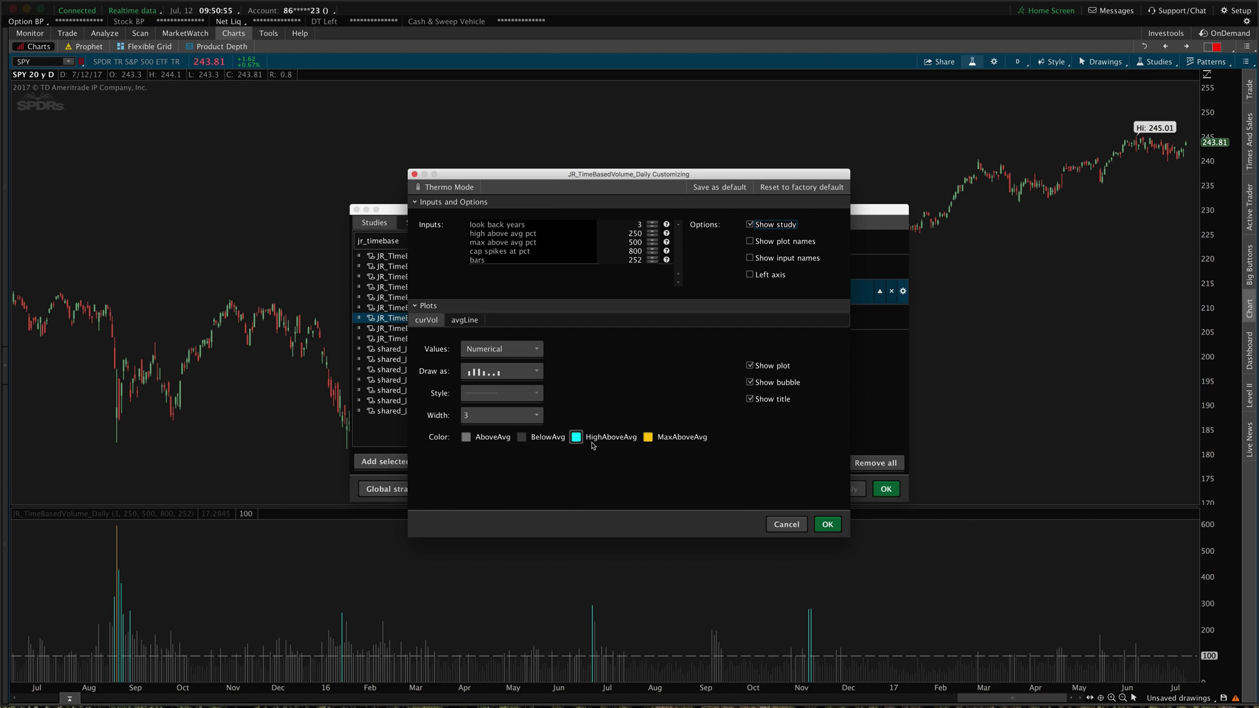
Step: Examine the avgLine plot settings of JR_TimeBasedVolume_Daily, toggling its visibility off and on, and close the settings without saving
left_click(467, 321)
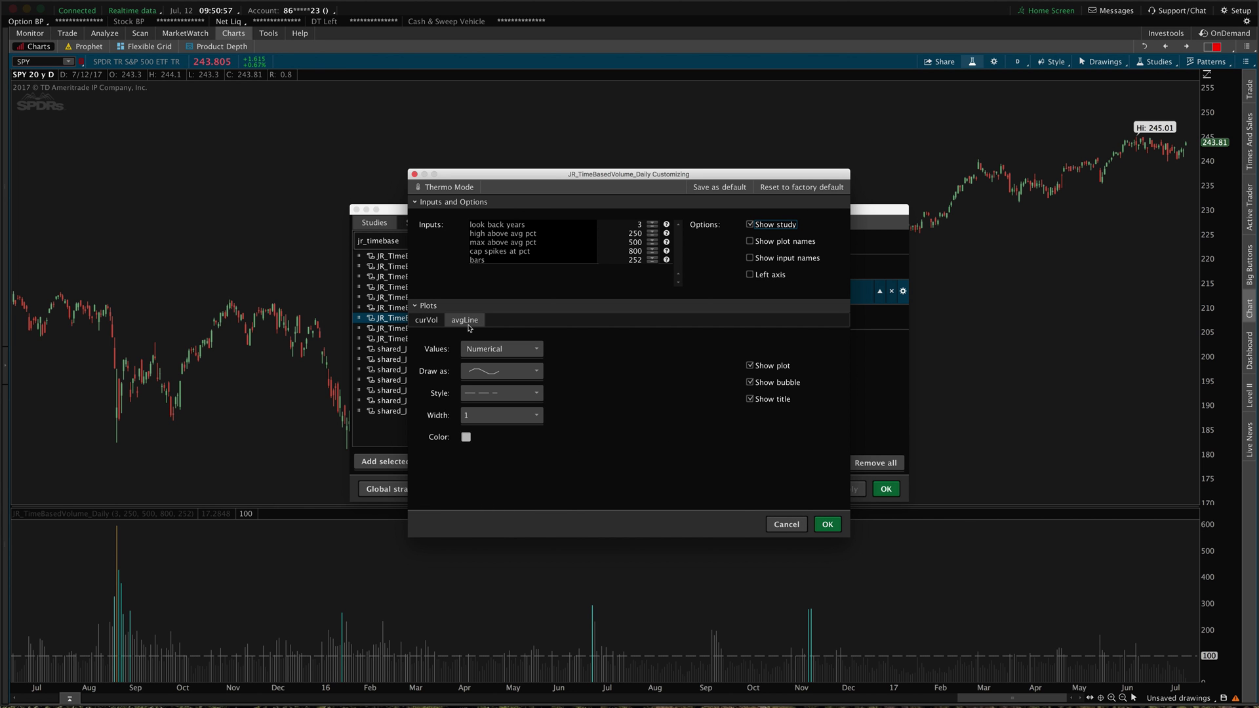
left_click(762, 367)
left_click(762, 367)
left_click(431, 327)
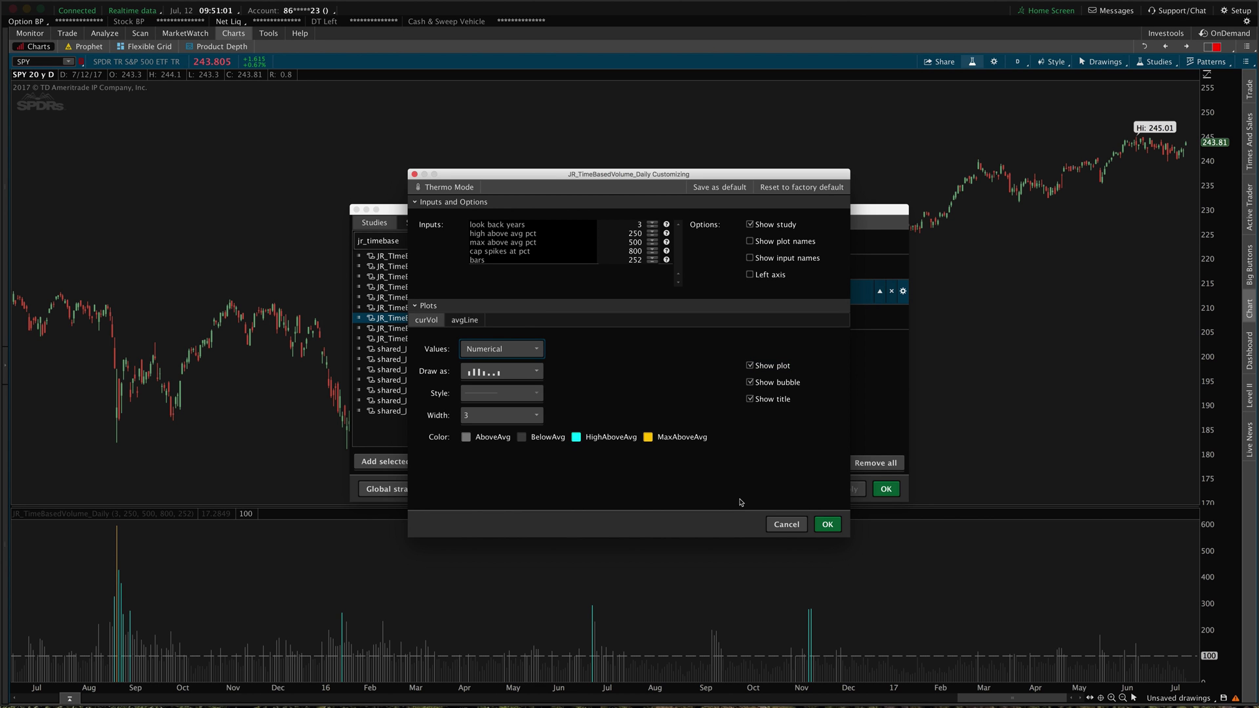
left_click(787, 525)
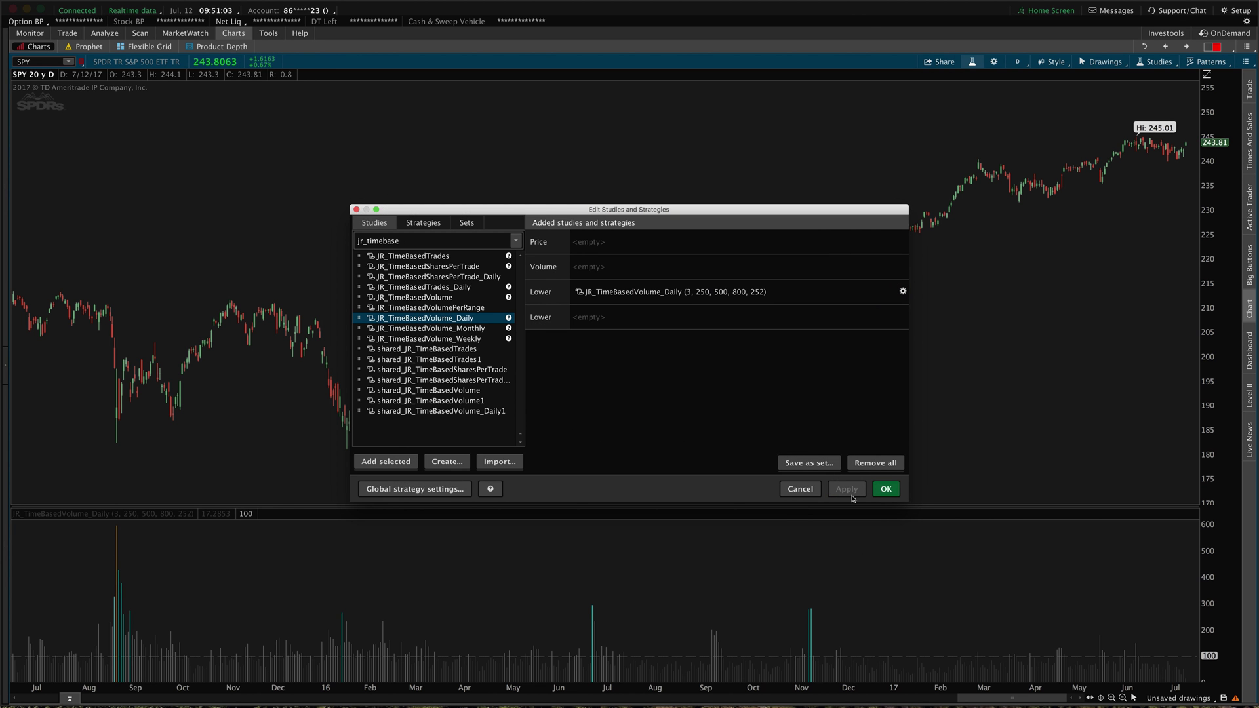
Step: Add the JR_TimeBasedVolume_Monthly and JR_TimeBasedVolume_Weekly studies, place Weekly above Monthly and apply the change
left_click(463, 329)
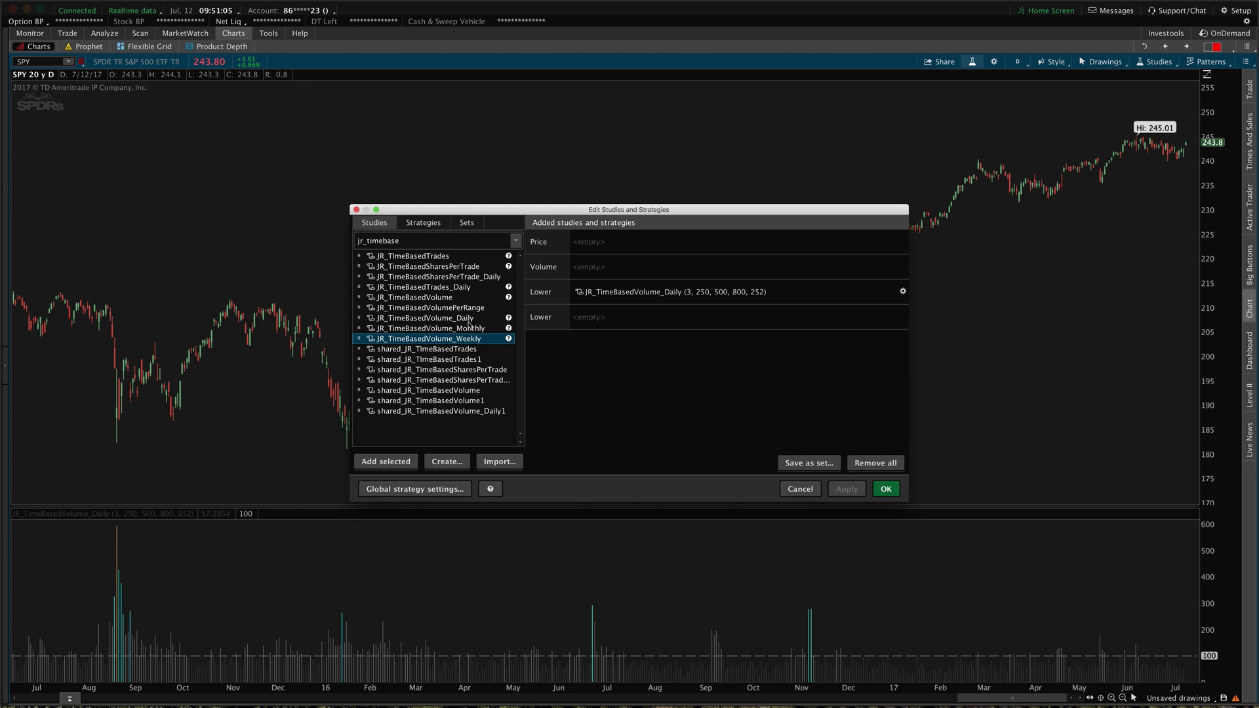
double_click(469, 333)
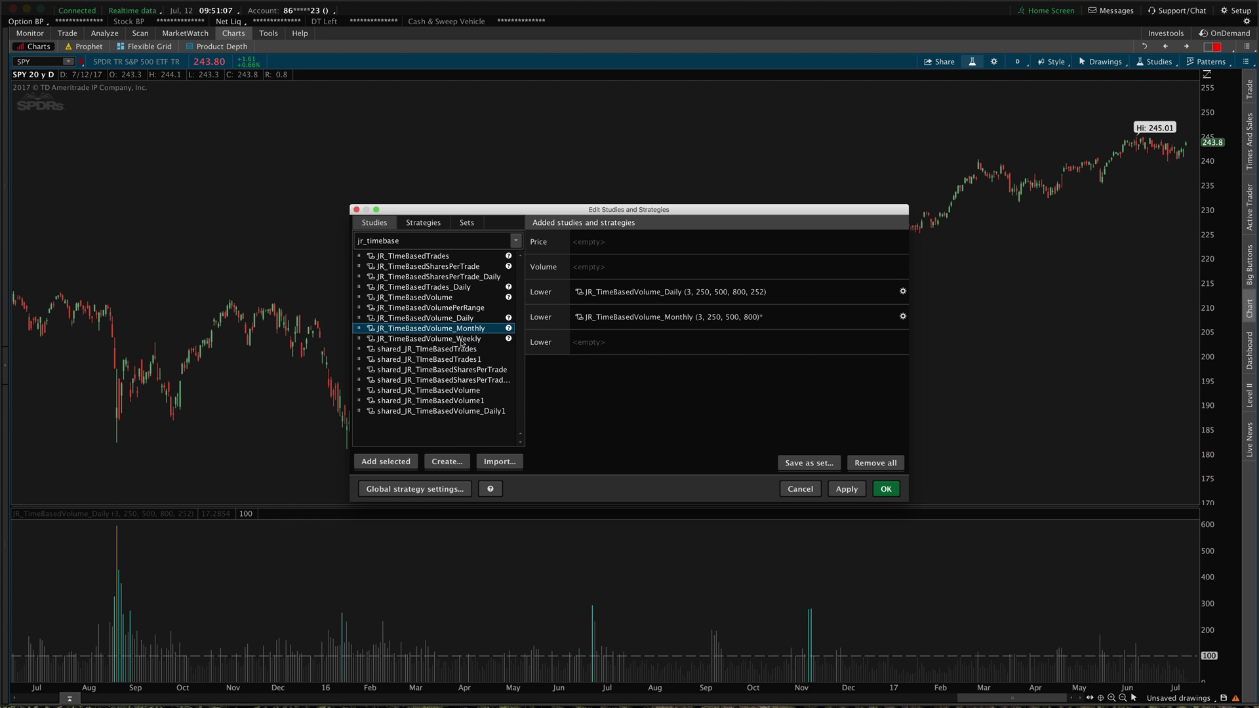
double_click(461, 340)
left_click_drag(694, 321, 694, 360)
left_click(846, 489)
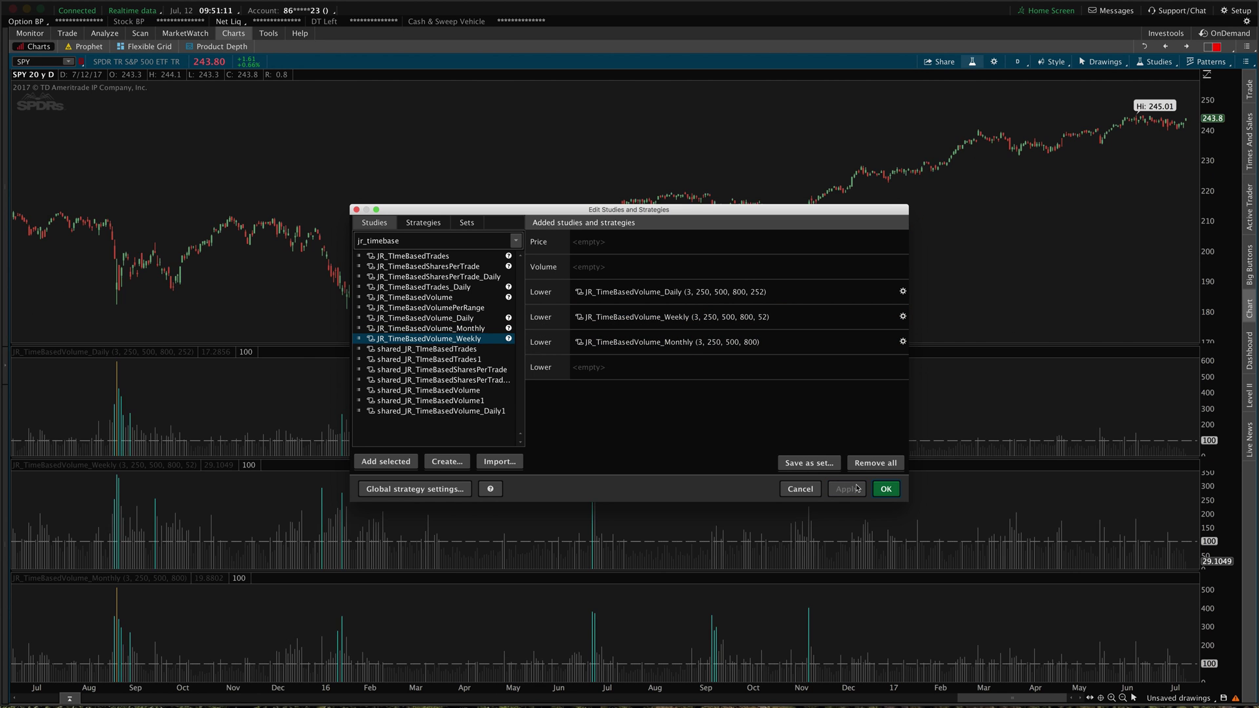
Step: Remove the JR_TimeBasedVolume_Daily study and switch the chart to 20 Y : W
left_click(890, 292)
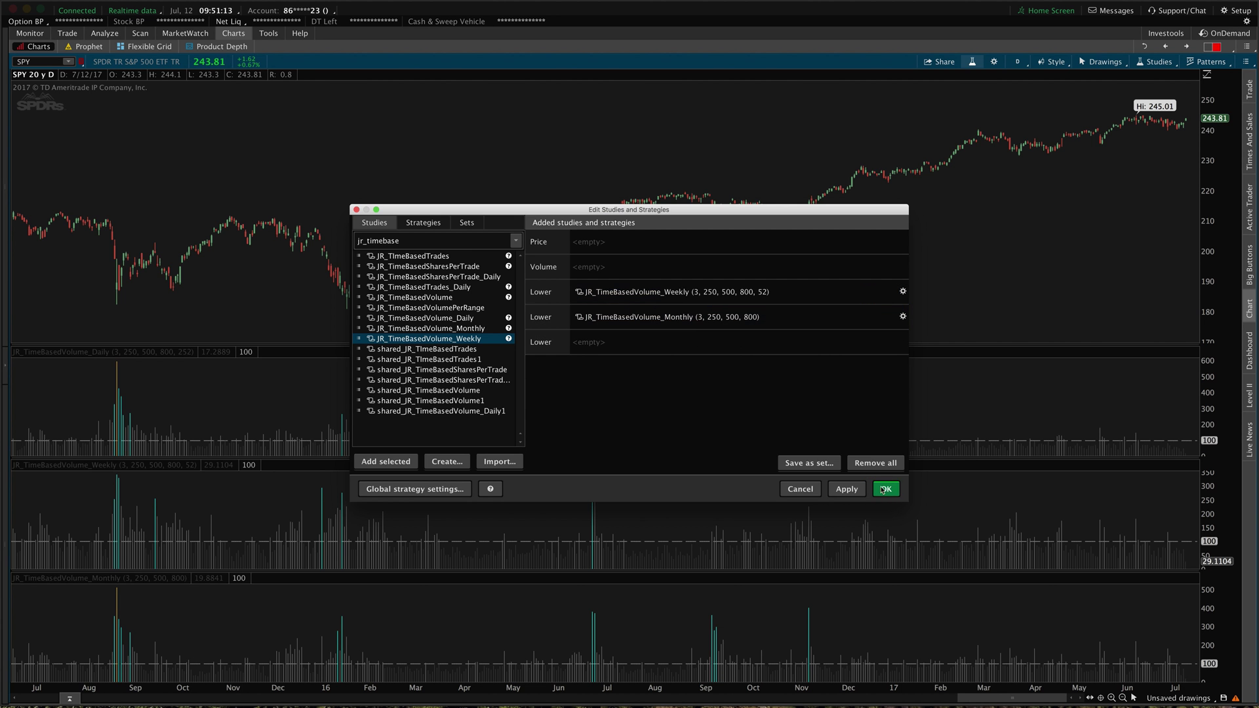
left_click(885, 489)
left_click(1019, 64)
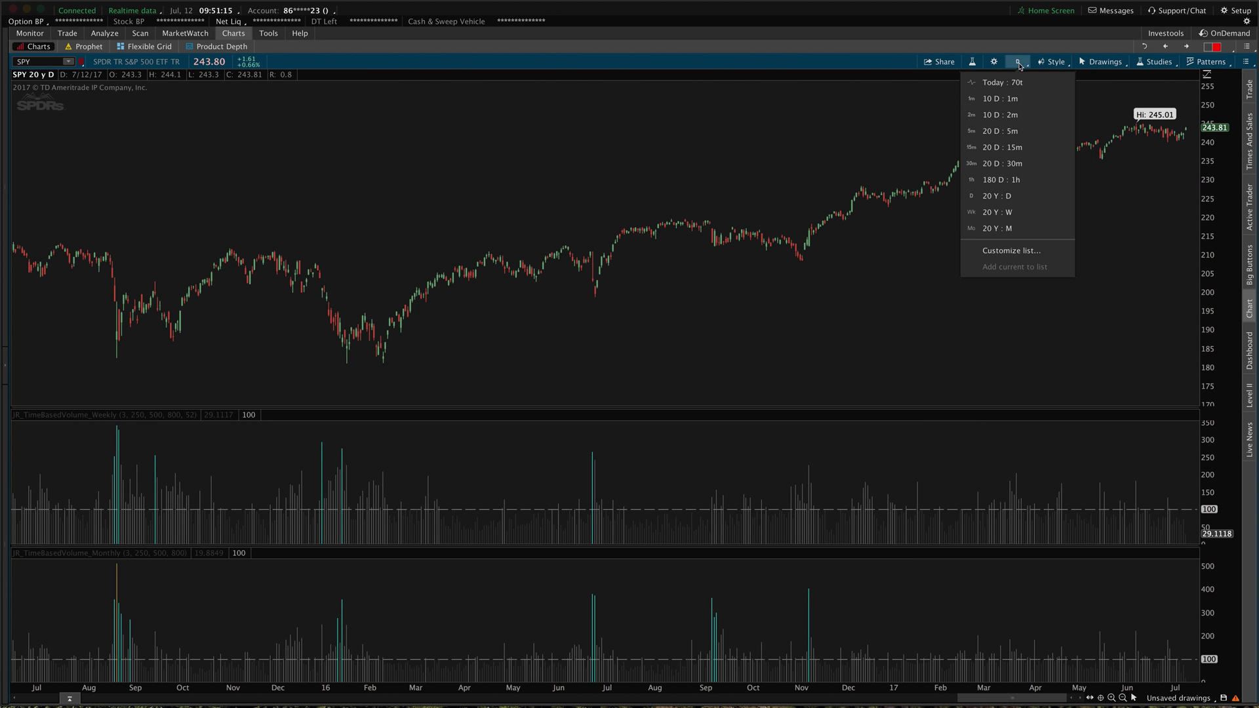
left_click(997, 212)
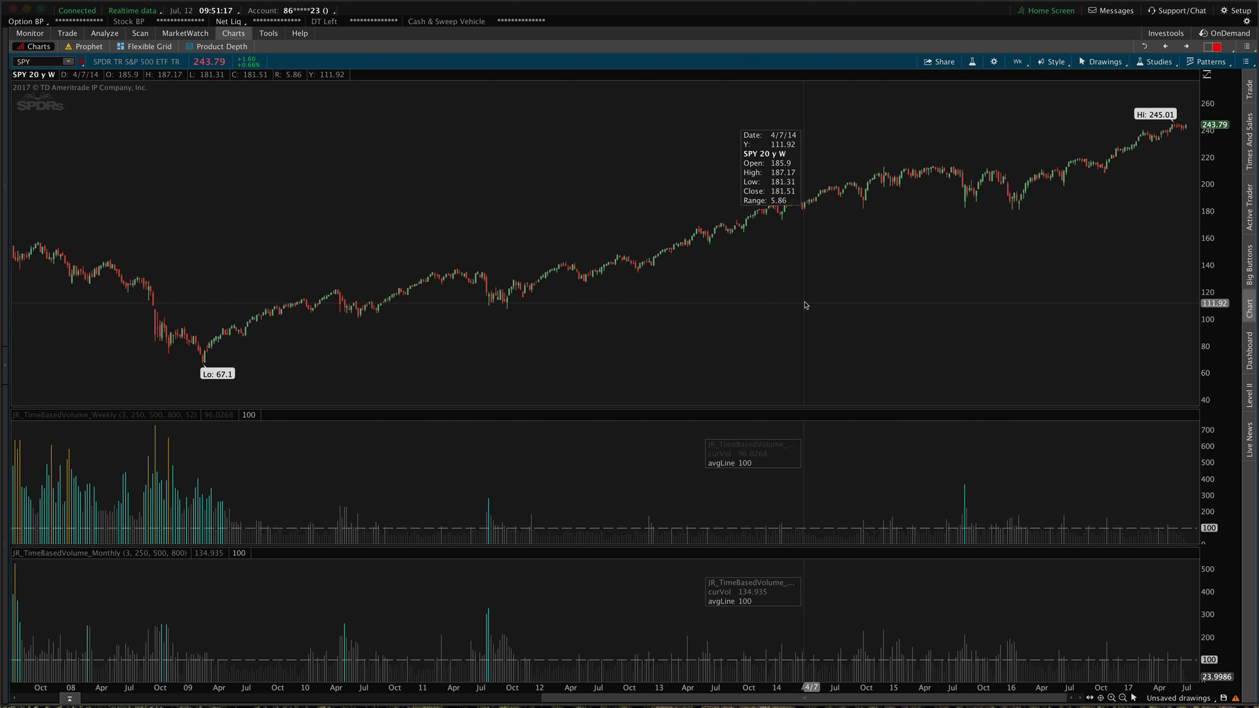
Step: Switch the chart to 20 Y : M, remove the JR_TimeBasedVolume_Weekly study and apply the change
left_click(1021, 61)
left_click(1023, 229)
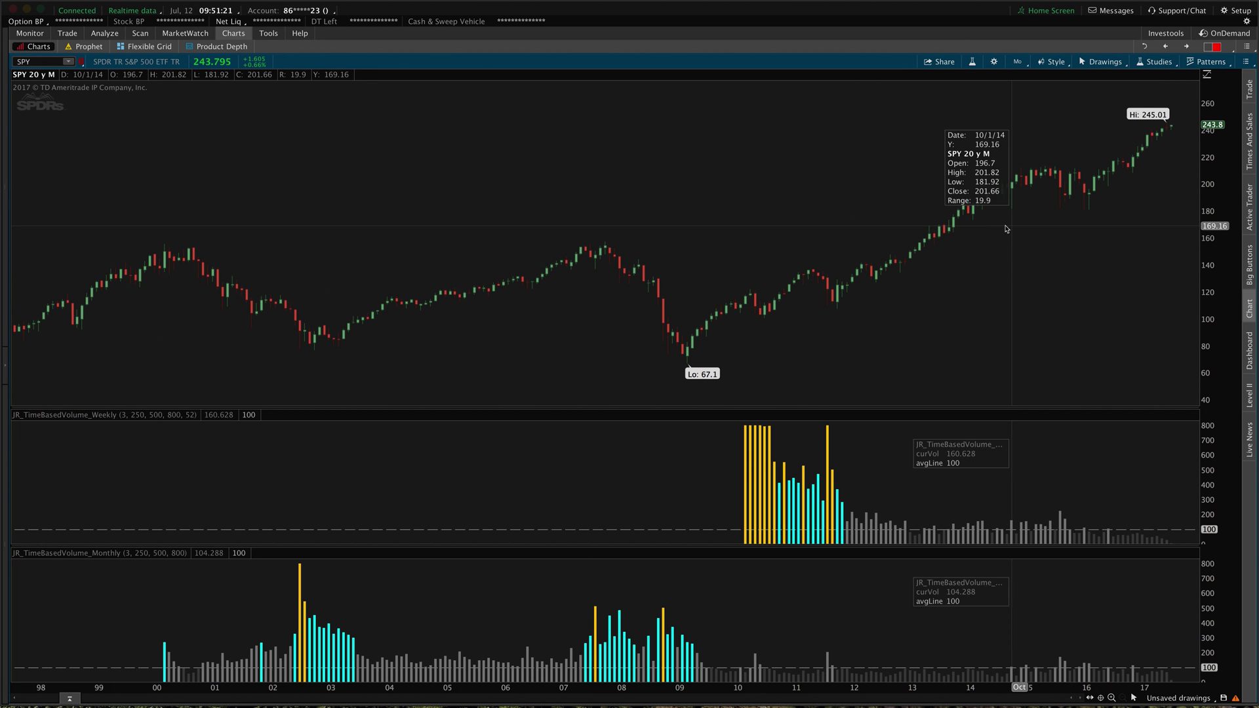
left_click(972, 61)
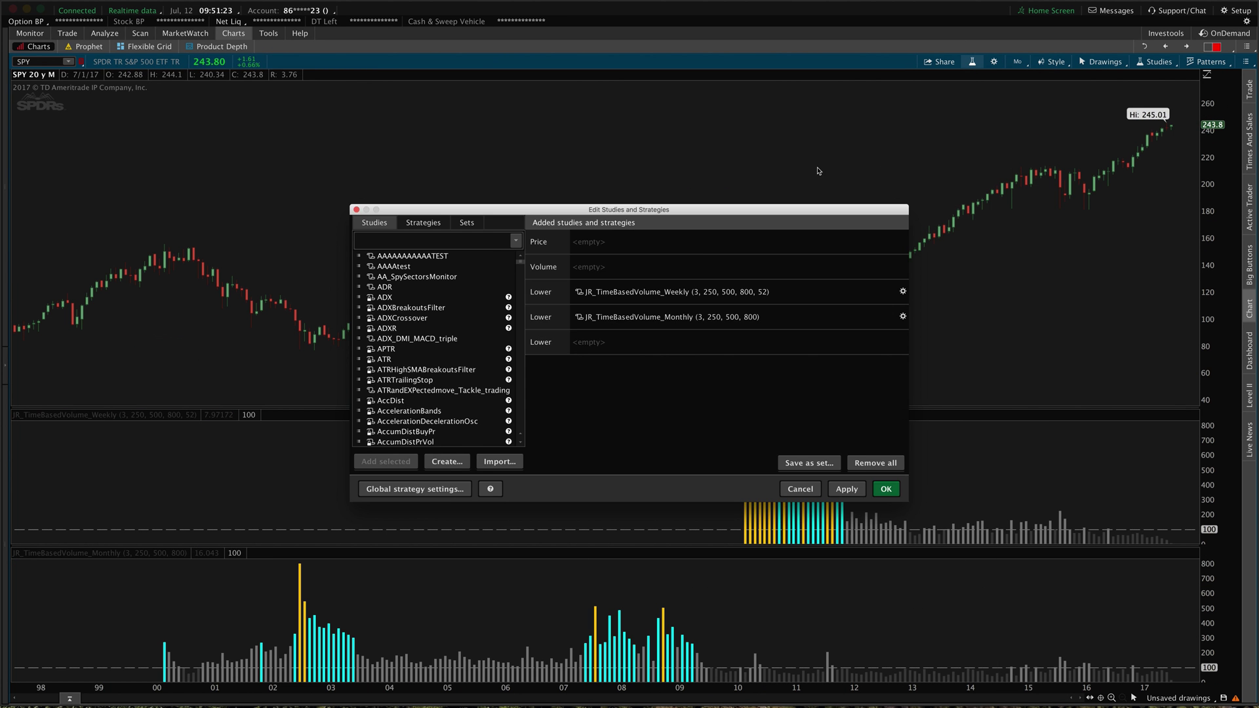
left_click(903, 291)
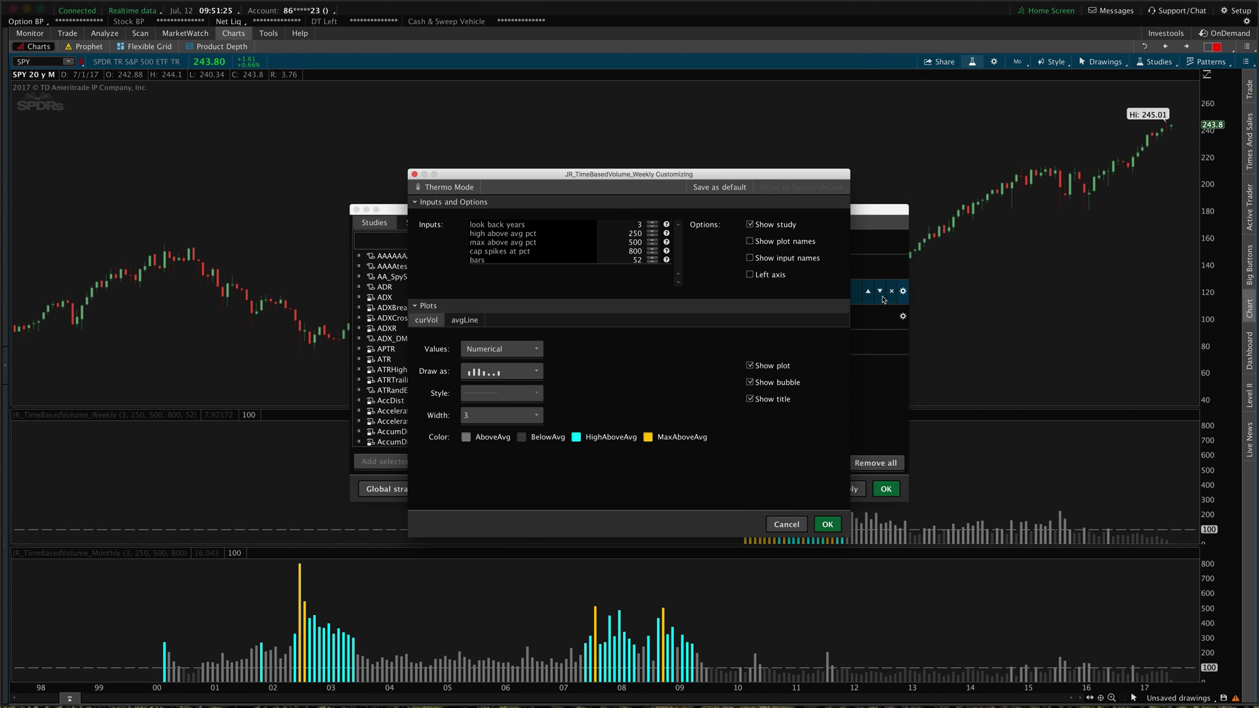
key("Escape")
left_click(891, 291)
left_click(845, 490)
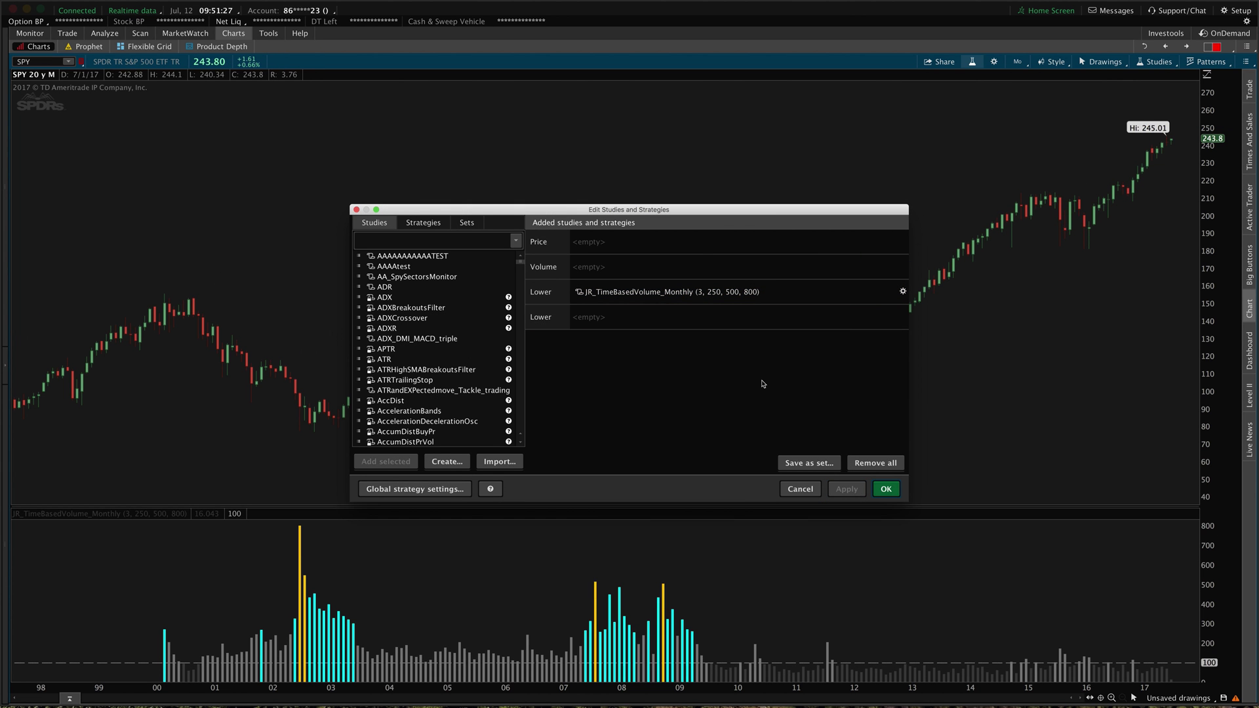
Step: Examine the JR_TimeBasedVolume_Monthly inputs in its settings, and filter the available studies by "jr_time"
left_click(902, 291)
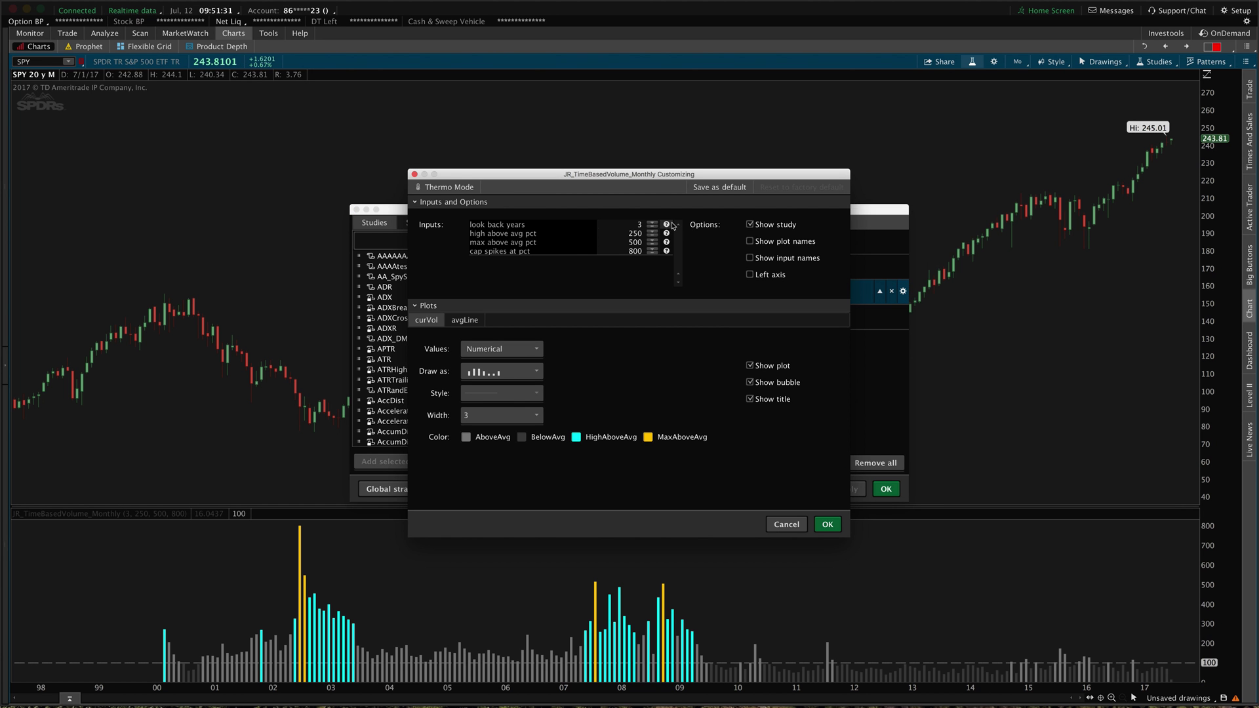
mouse_move(666, 225)
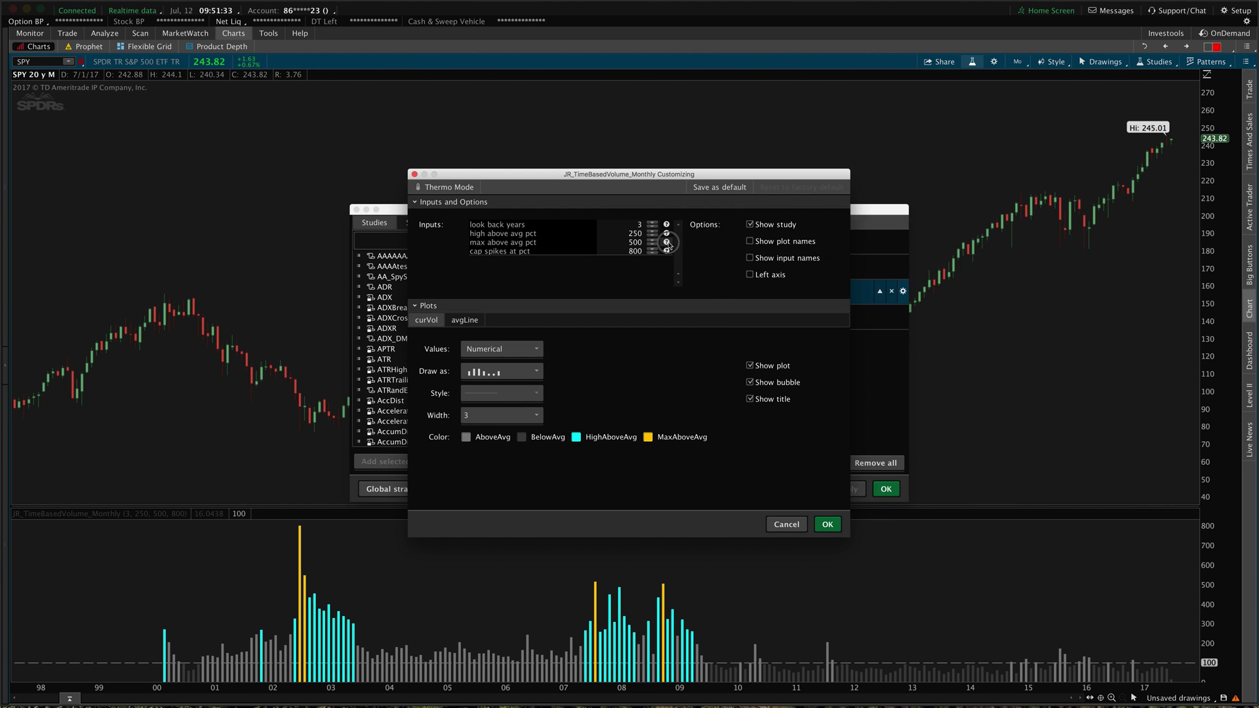
mouse_move(667, 252)
key("Escape")
left_click(474, 242)
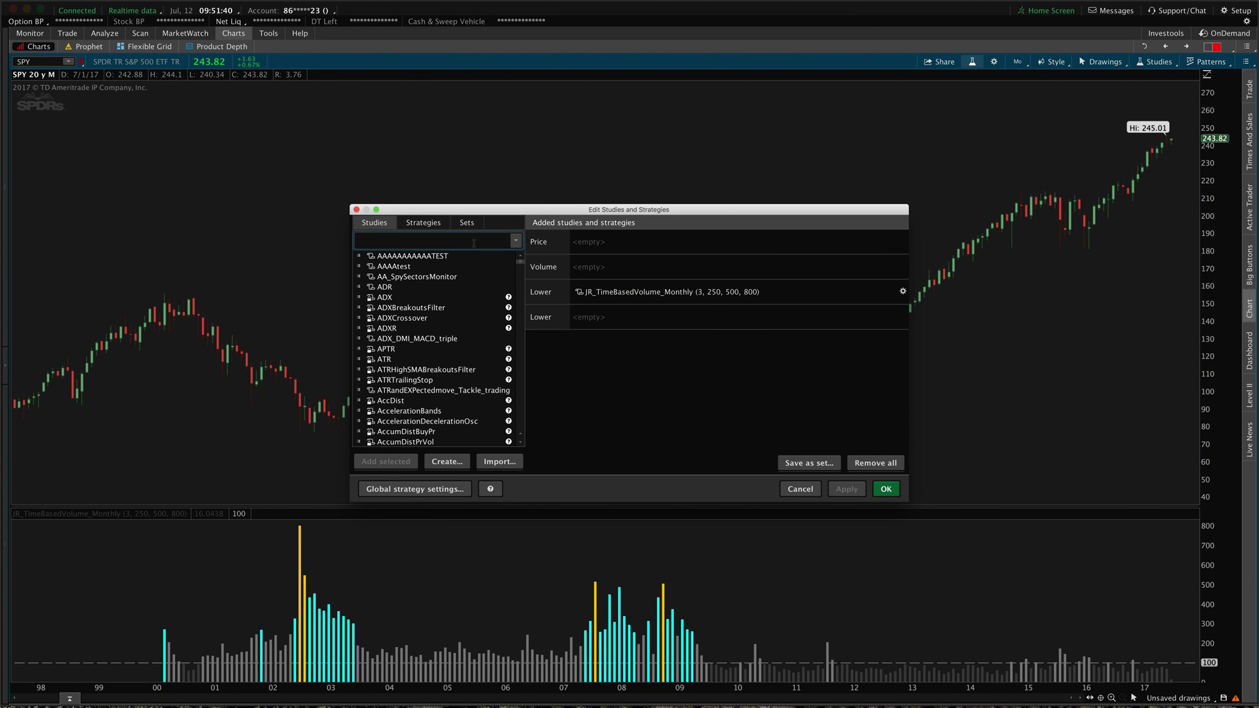
type("jr_time")
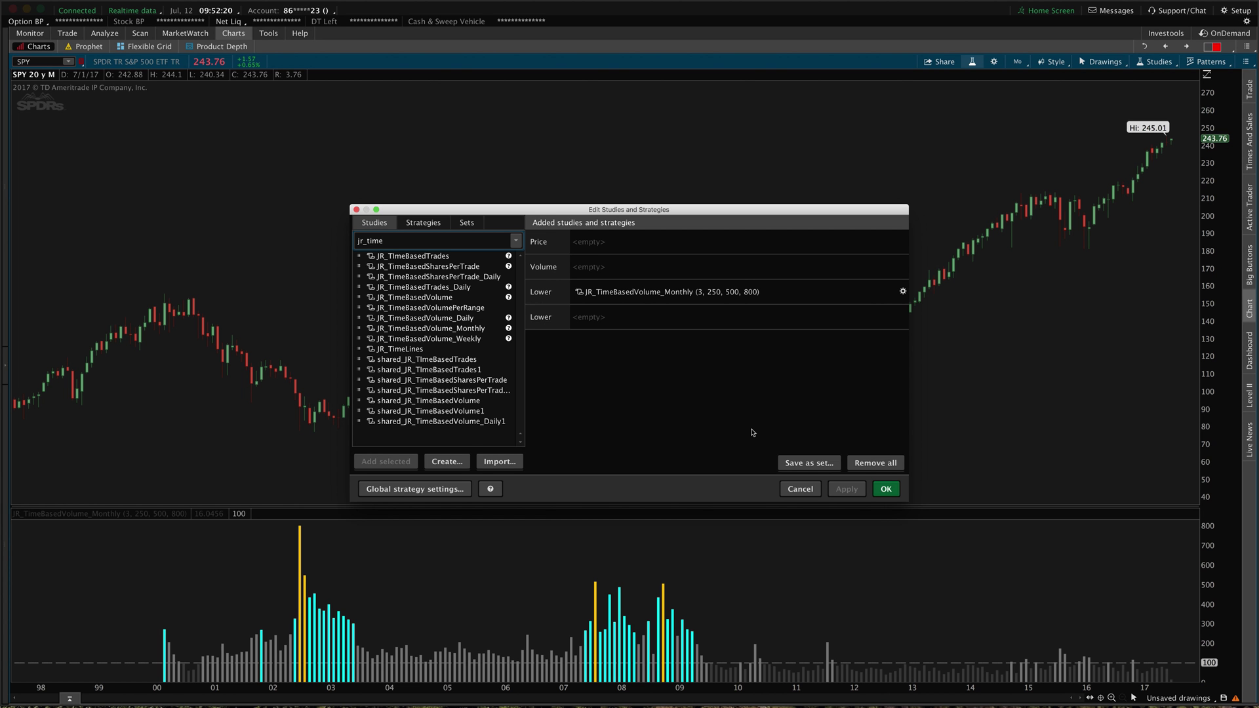
Step: Review the look back years and percentage inputs of JR_TimeBasedVolume_Monthly again and close the study editor
mouse_move(890, 295)
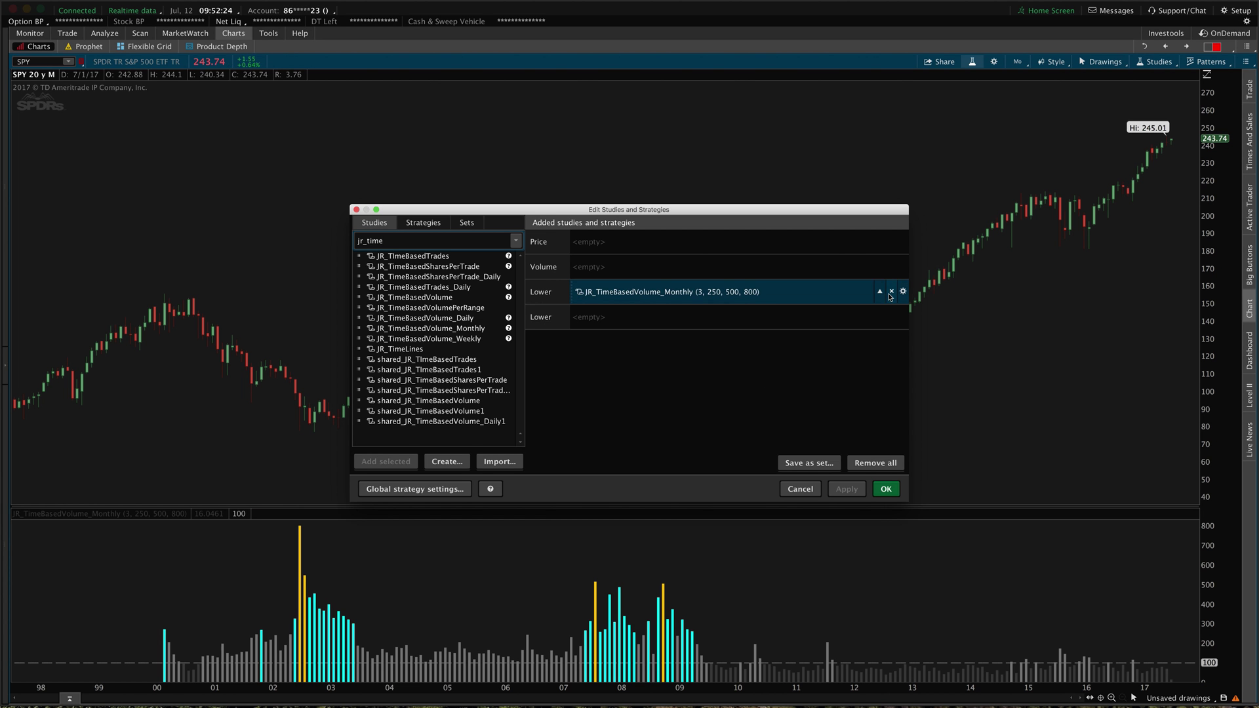
left_click(903, 292)
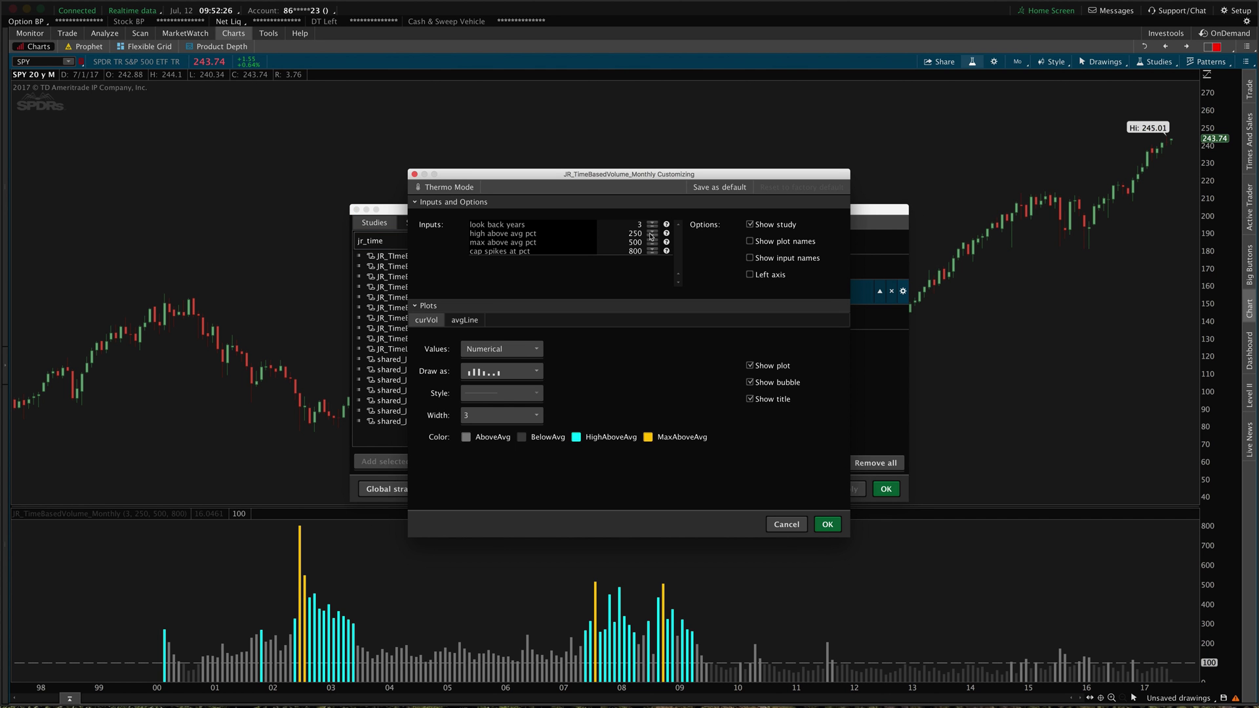
left_click(637, 224)
key("Tab")
key("Return")
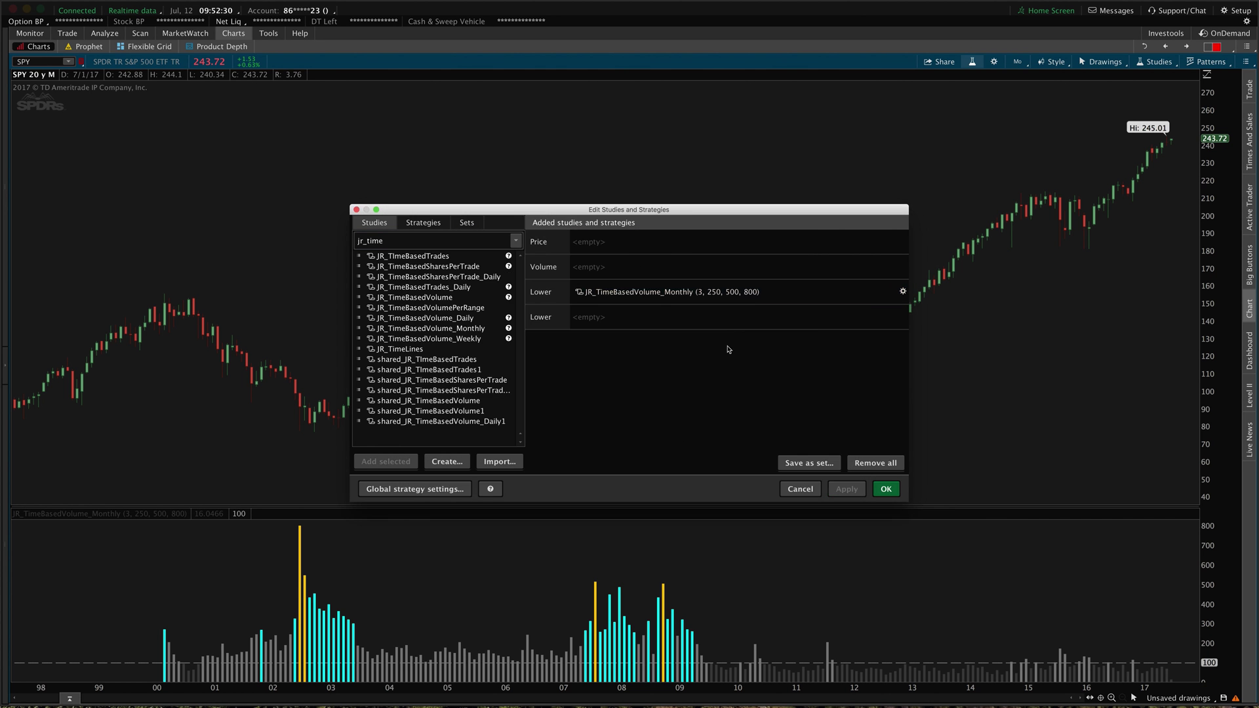
left_click(700, 295)
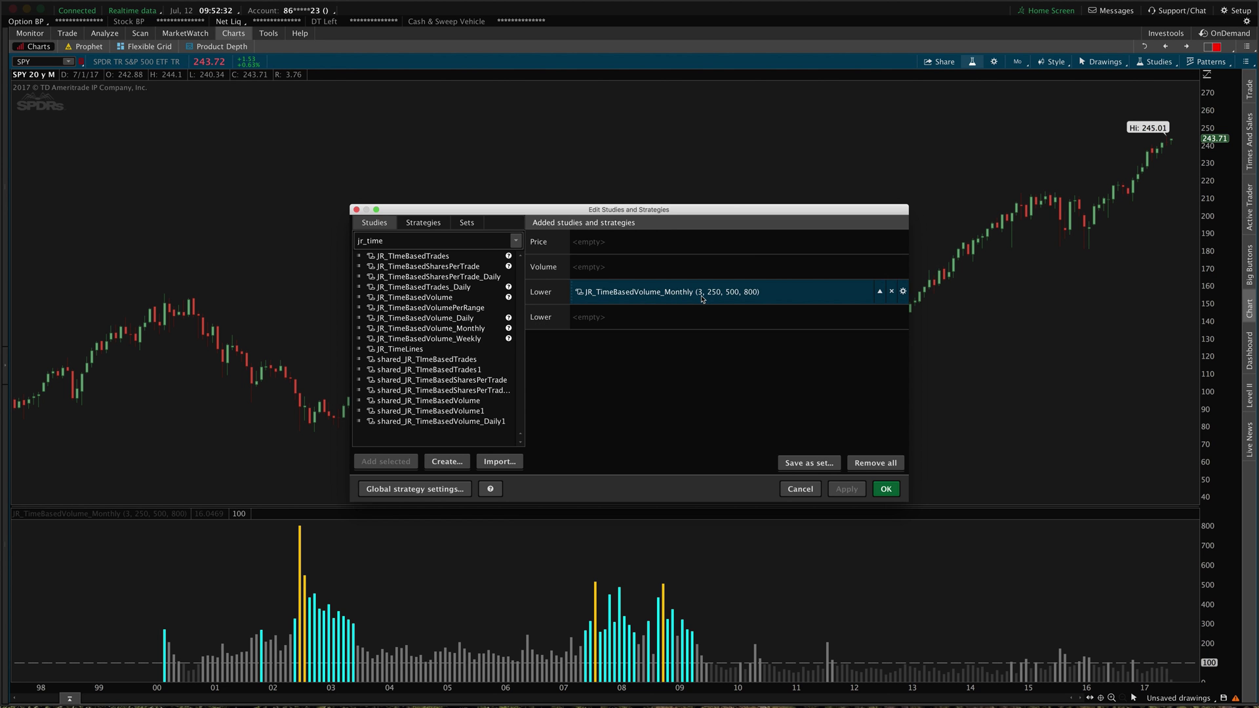
key("Return")
Step: Switch the chart to 20 D : 5m and remove JR_TimeBasedVolume_Monthly from the list of added studies
left_click(1015, 61)
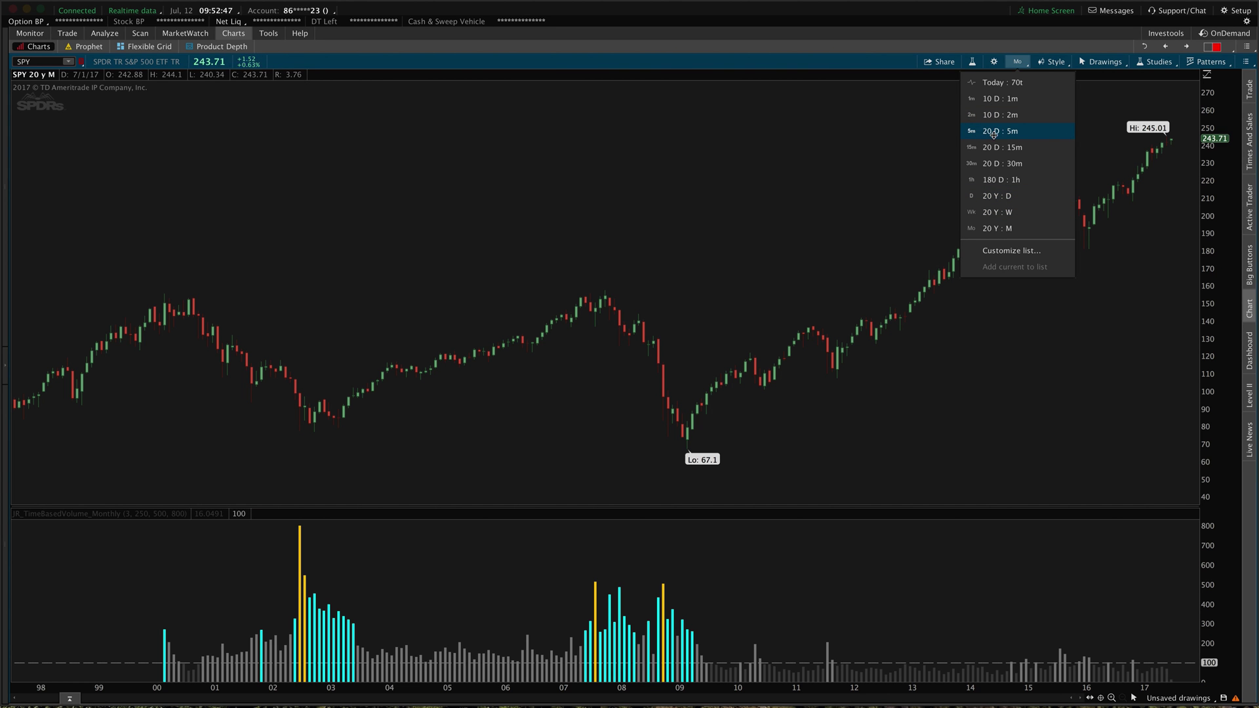
key("Escape")
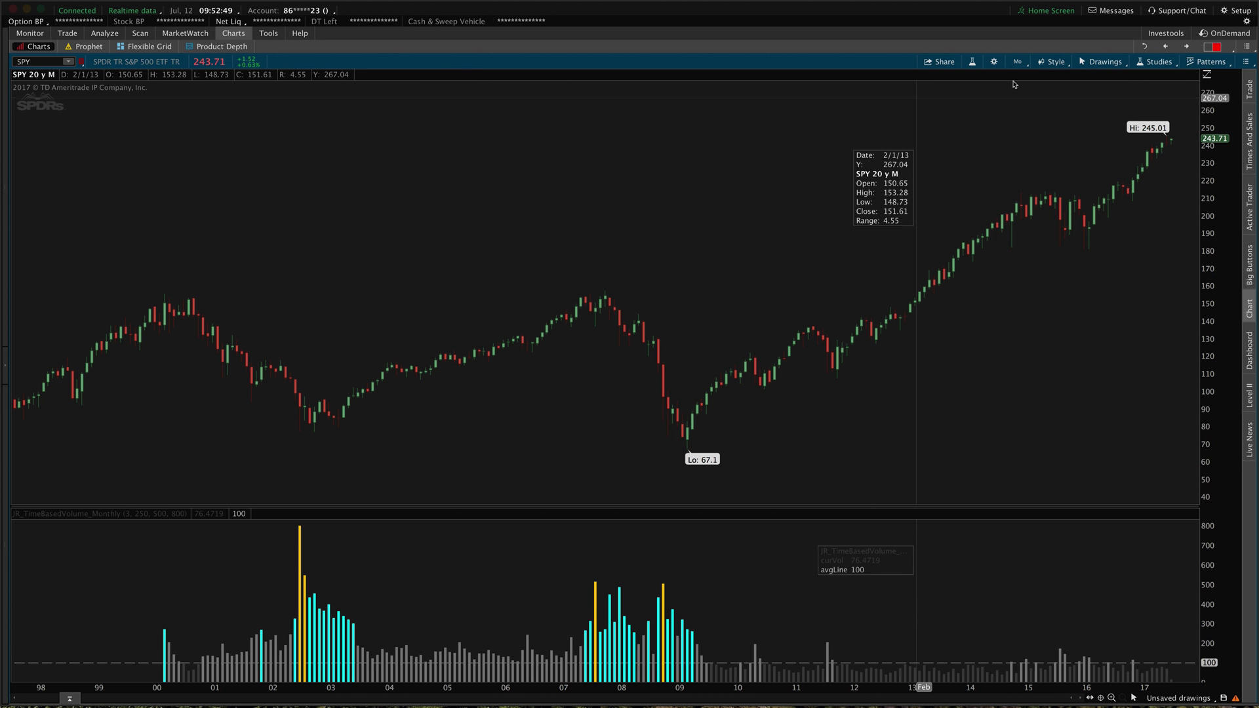
left_click(1017, 62)
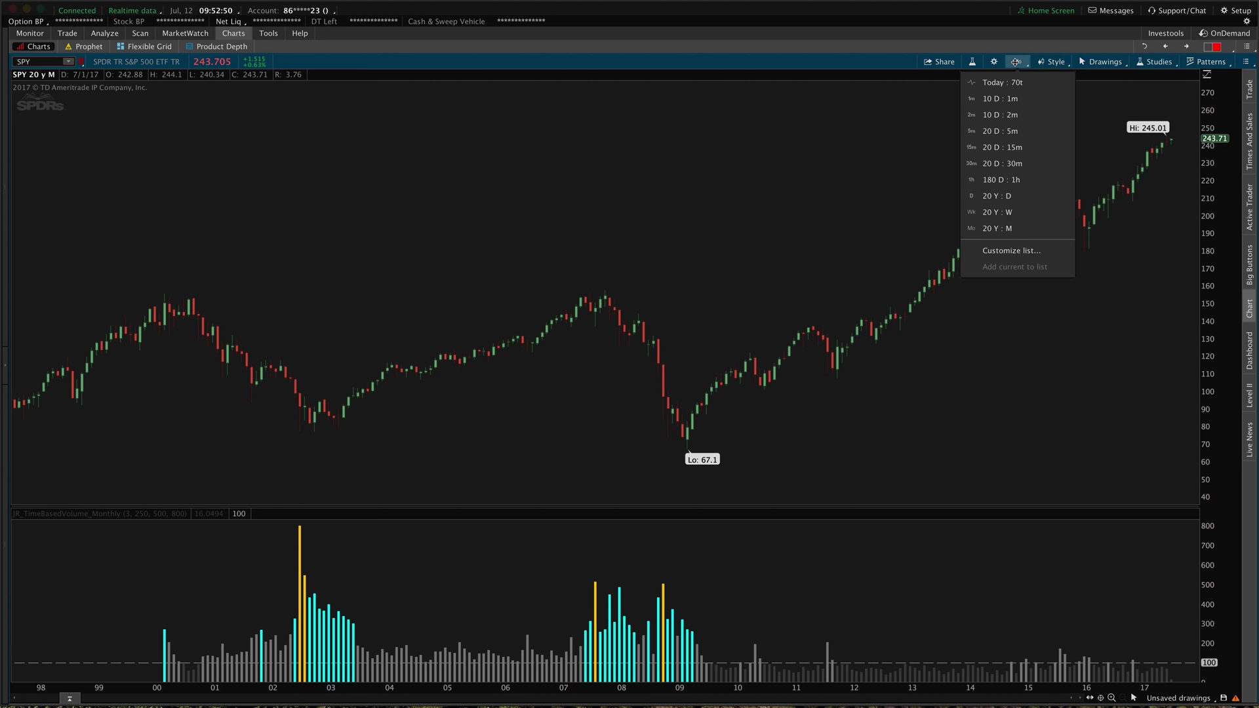
left_click(996, 129)
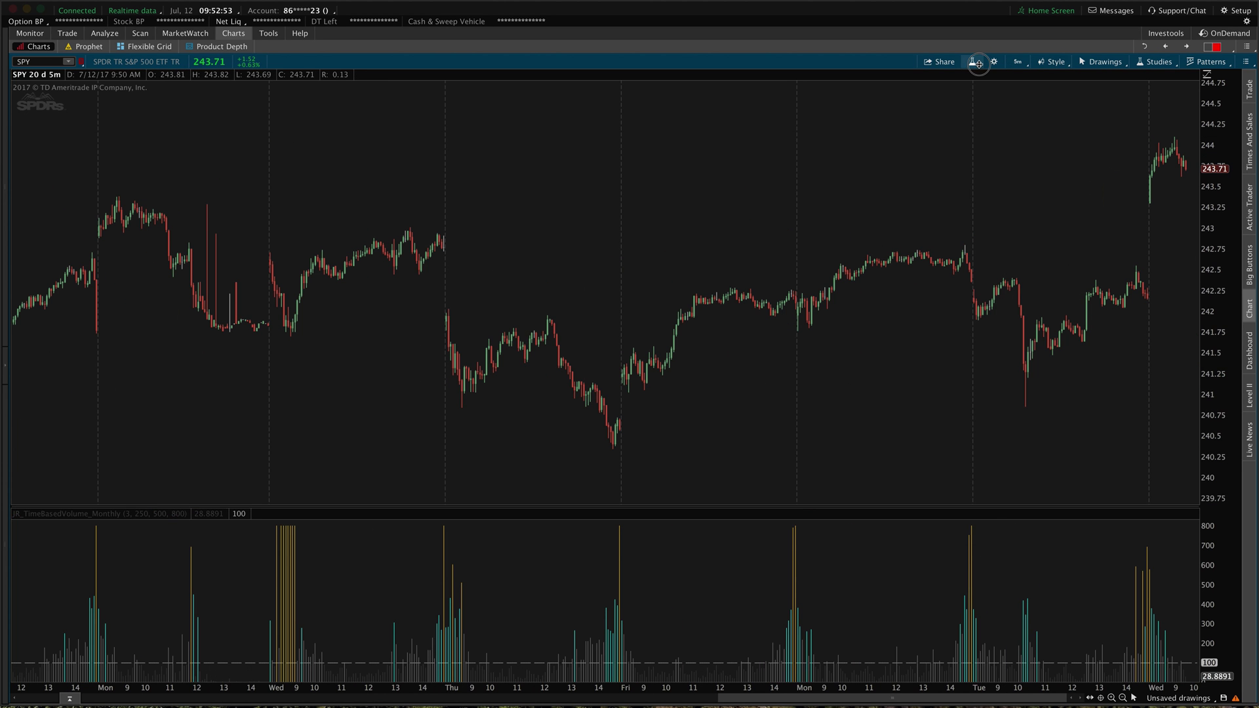
left_click(976, 62)
left_click(902, 293)
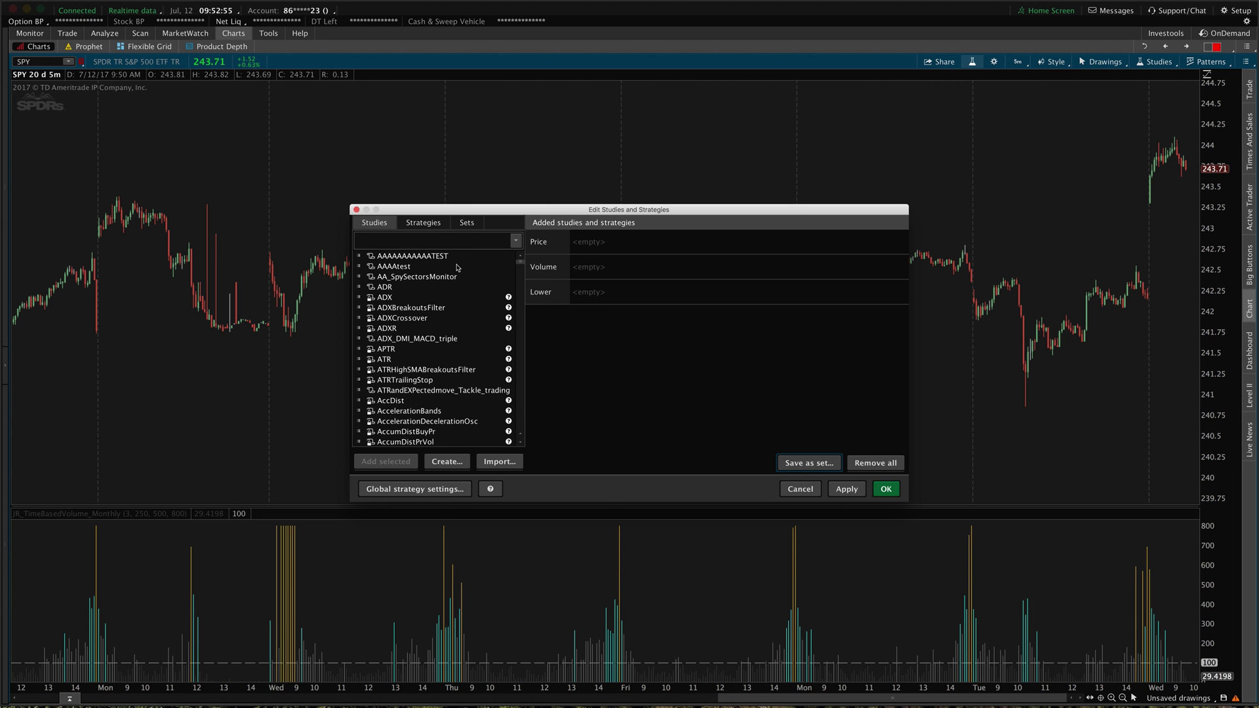
Step: Filter the studies by "jr_timeb", add JR_TimeBasedVolume, examine its look back days and percentage inputs, and close the study editor without applying
left_click(451, 245)
type("jr_timeb")
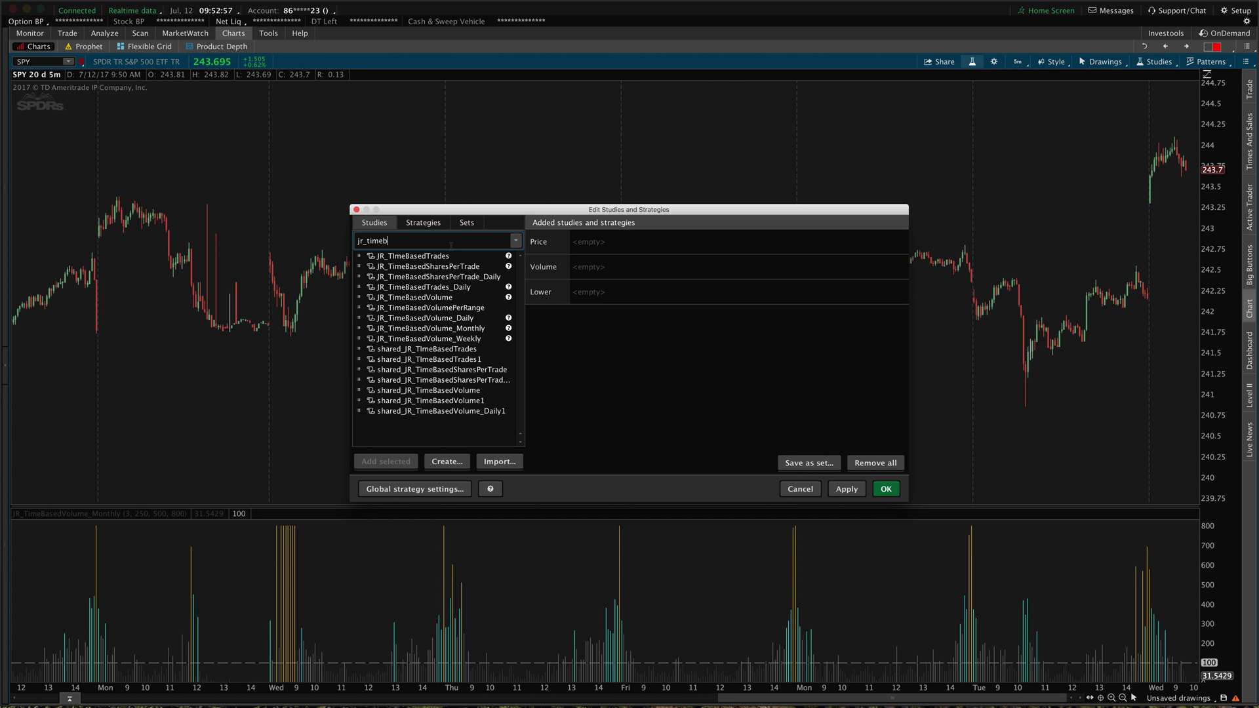
double_click(440, 297)
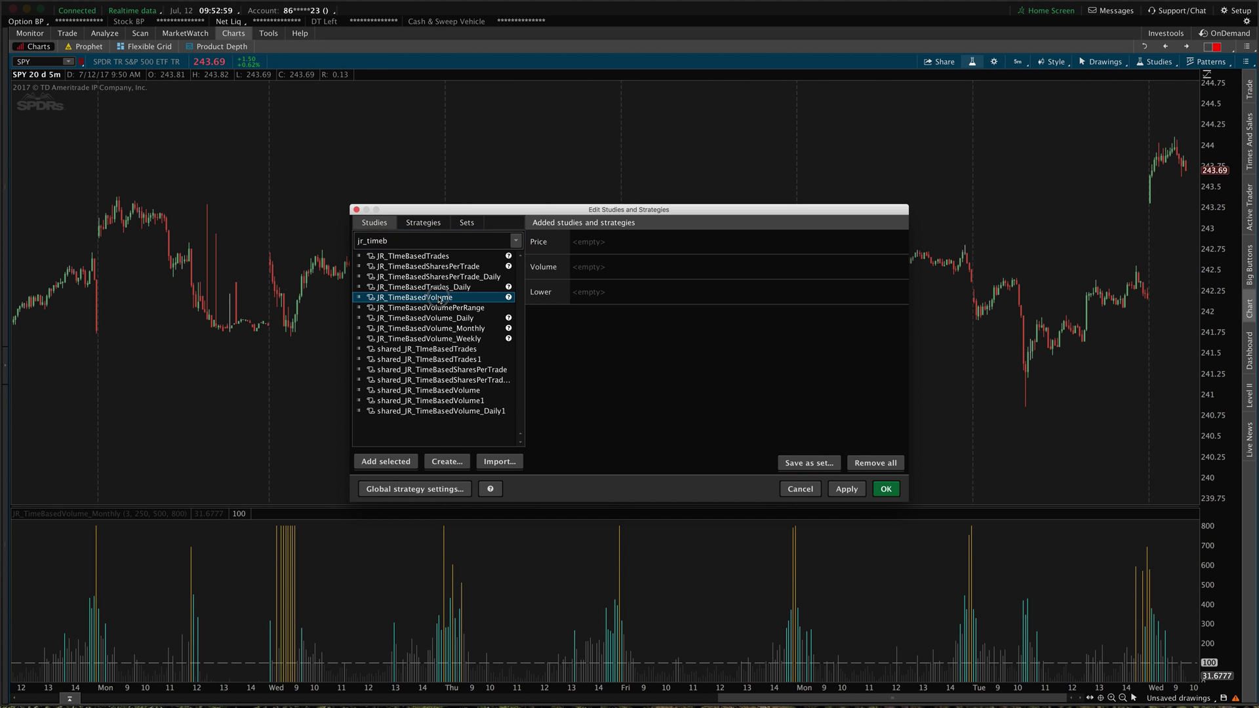
left_click(903, 292)
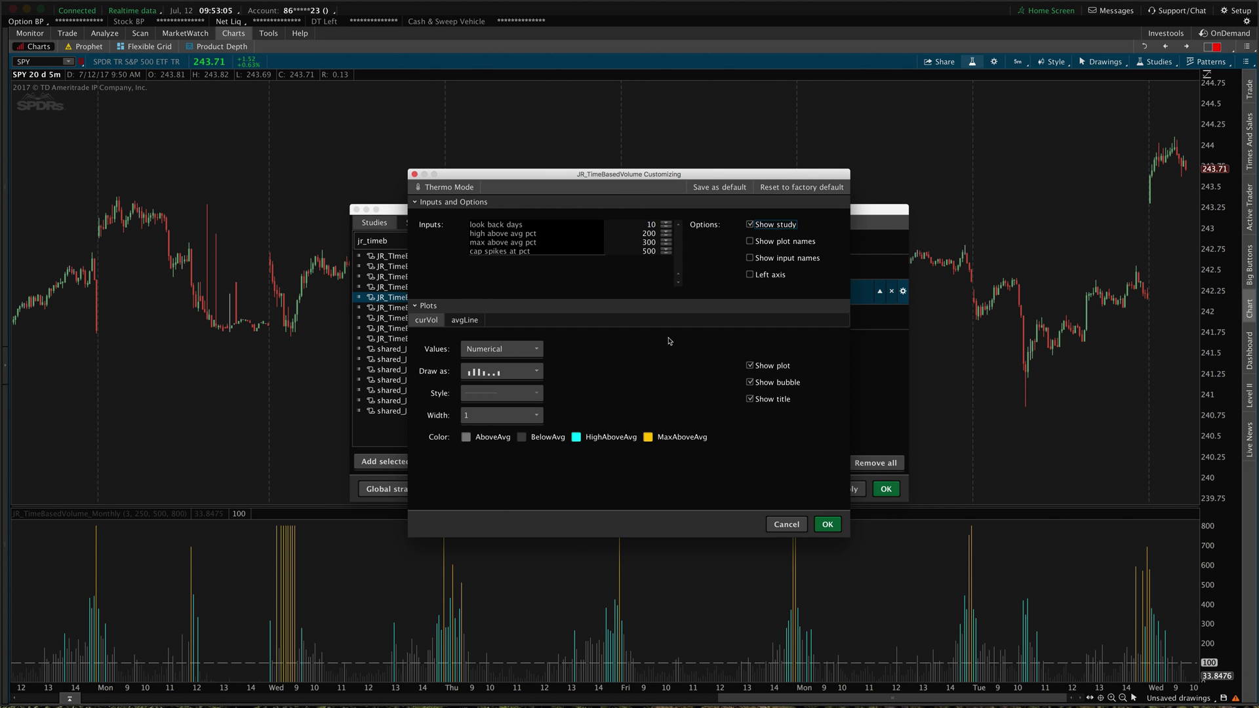
key("Escape")
key("Escape")
left_click(1016, 63)
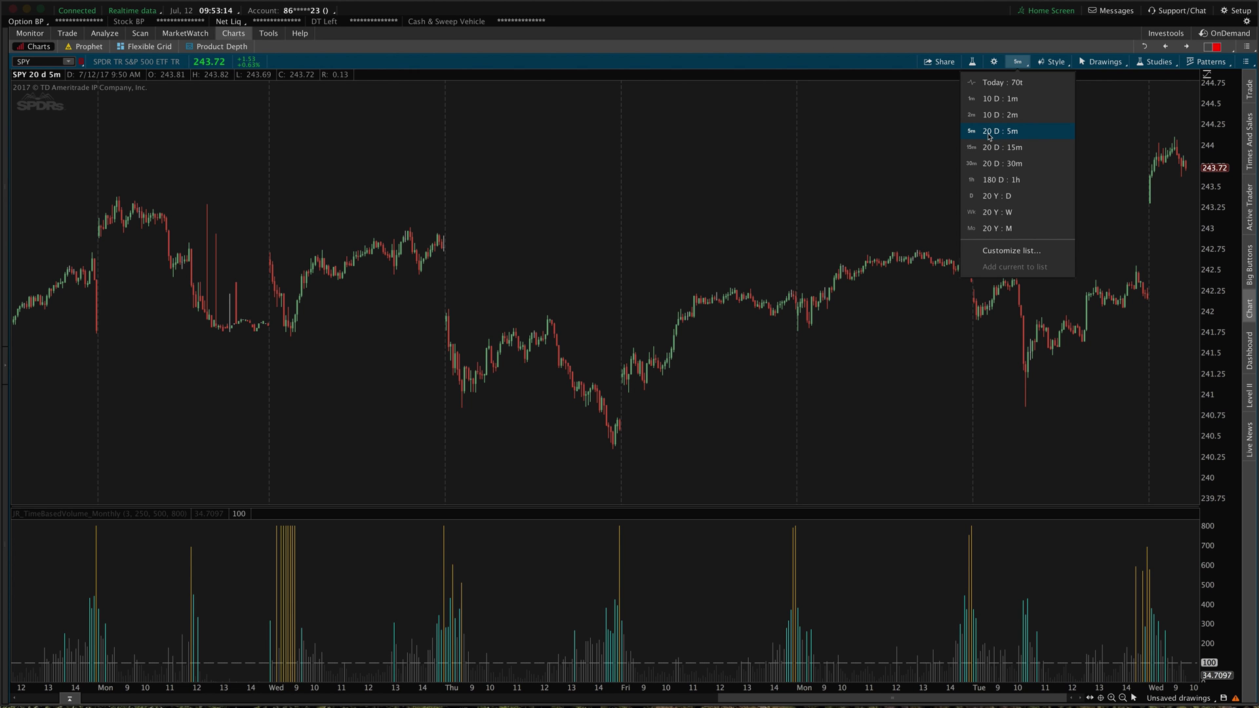
left_click(847, 61)
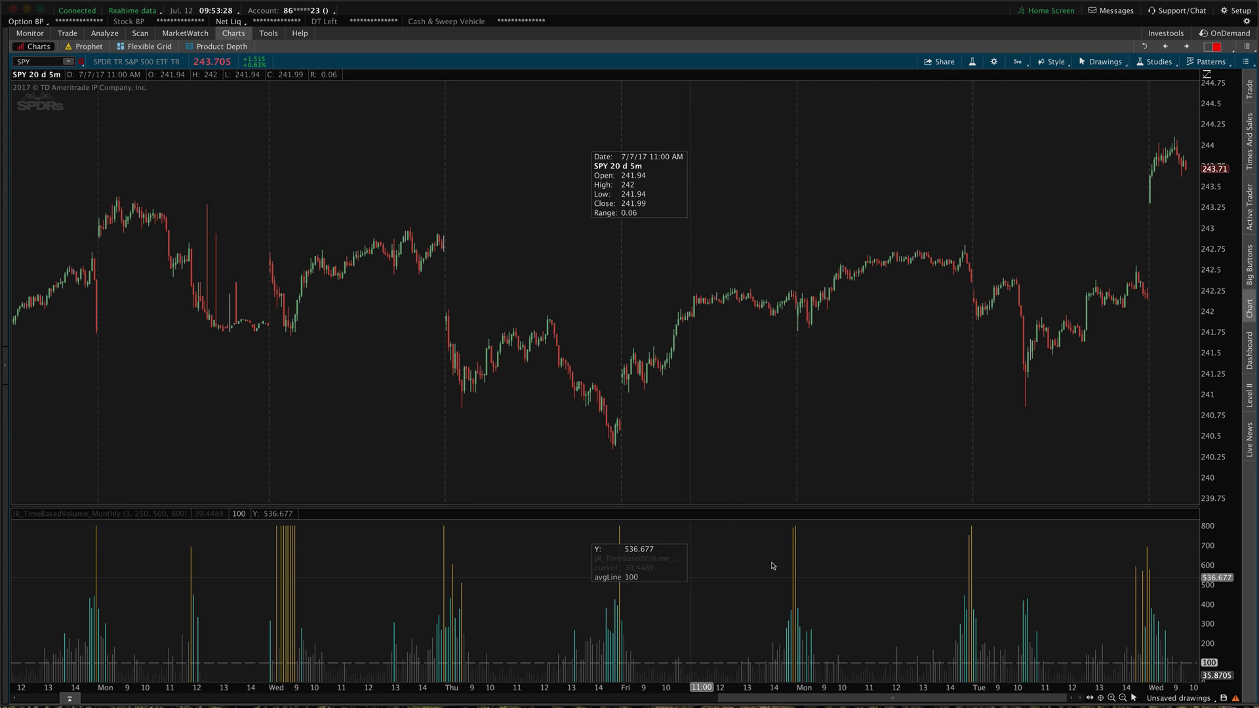
Step: Remove JR_TimeBasedVolume_Monthly from the lower studies of the SPY chart, apply the change and close the study editor
left_click(974, 61)
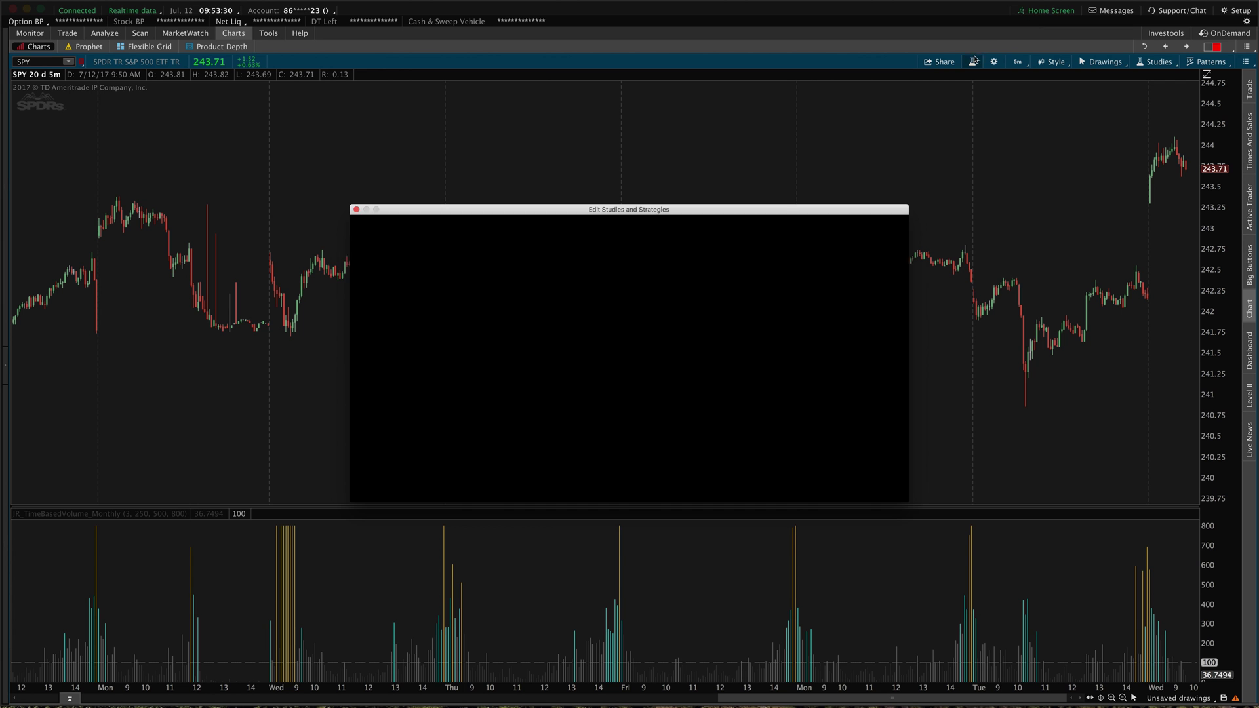
left_click(892, 291)
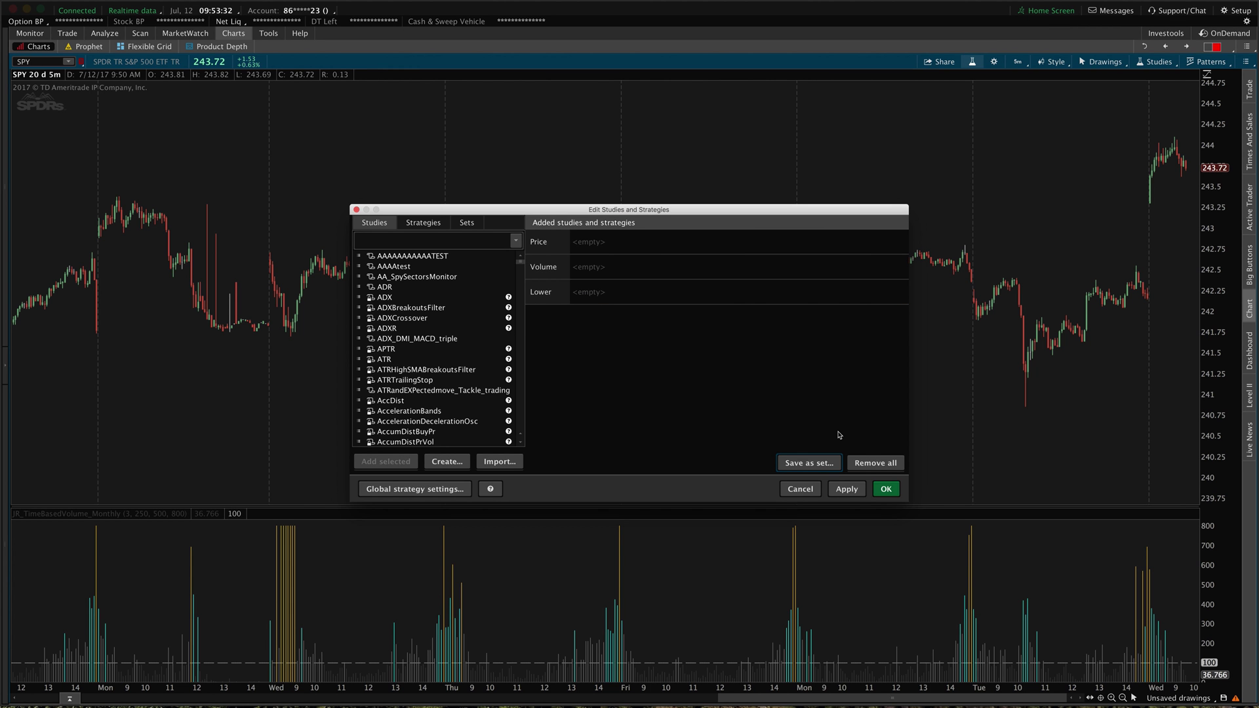
left_click(853, 491)
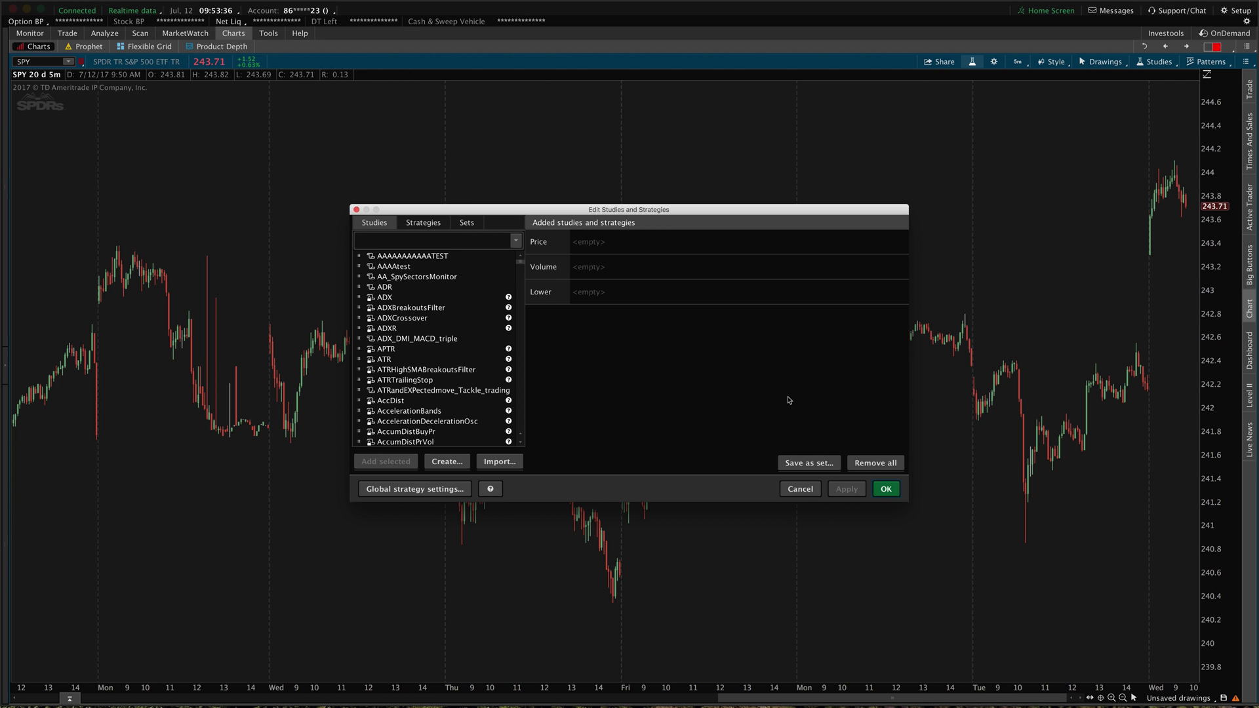
left_click(886, 489)
left_click_drag(777, 525, 1256, 551)
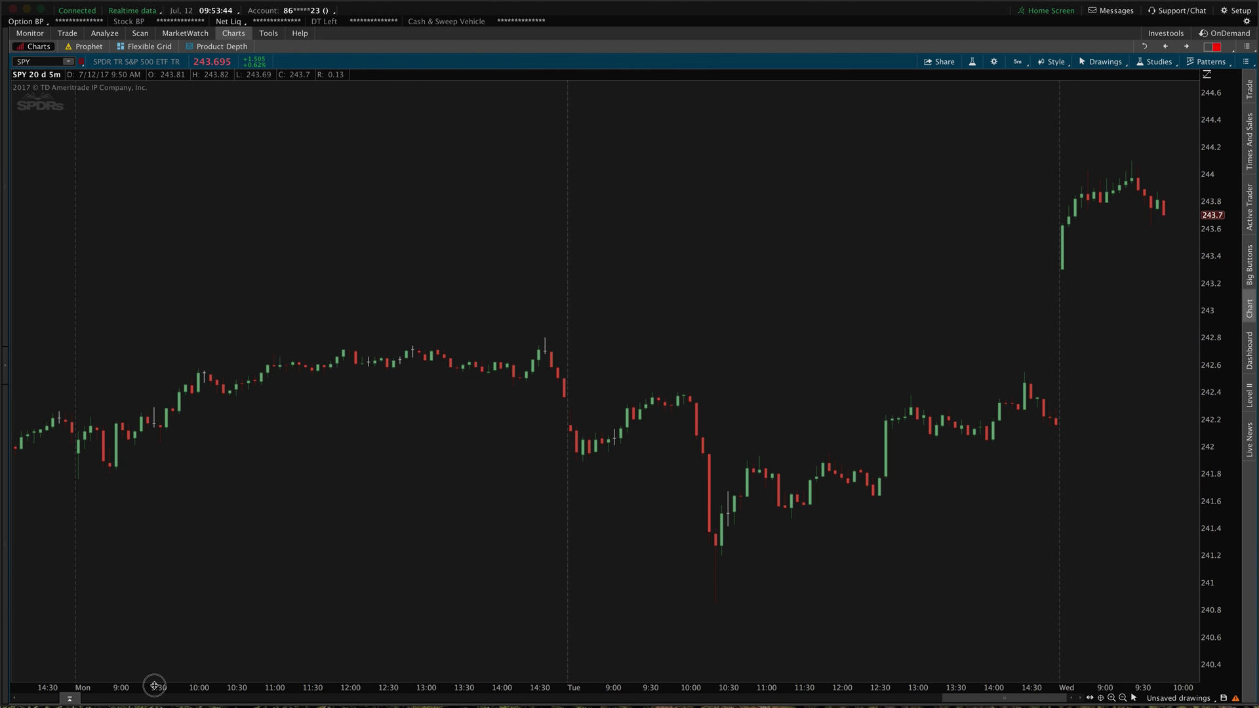
left_click_drag(154, 687, 577, 657)
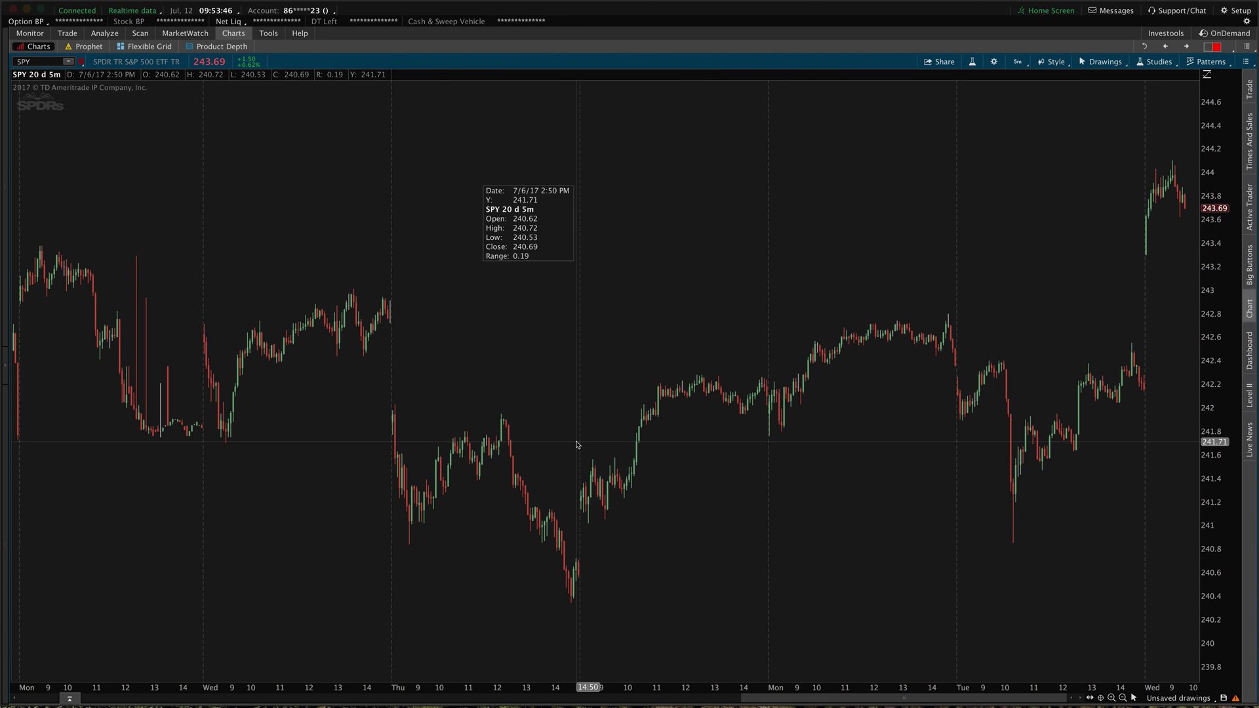
left_click(973, 62)
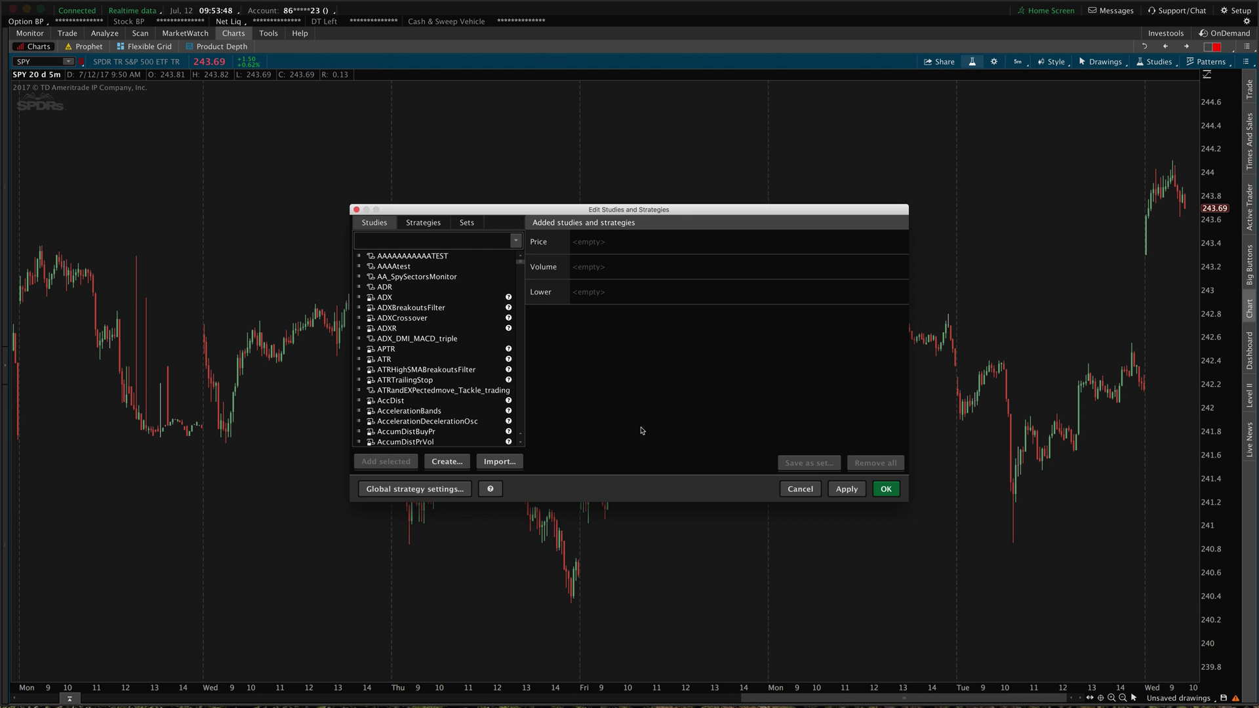
left_click(886, 490)
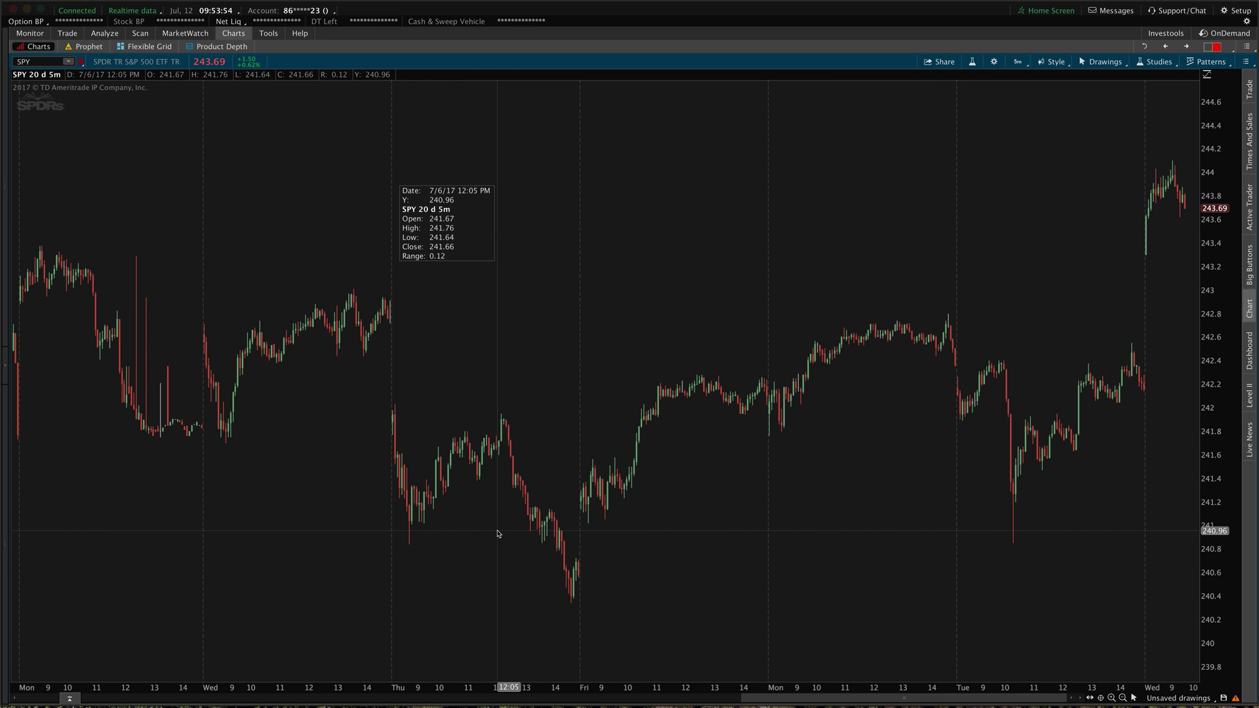
left_click_drag(497, 531, 1223, 501)
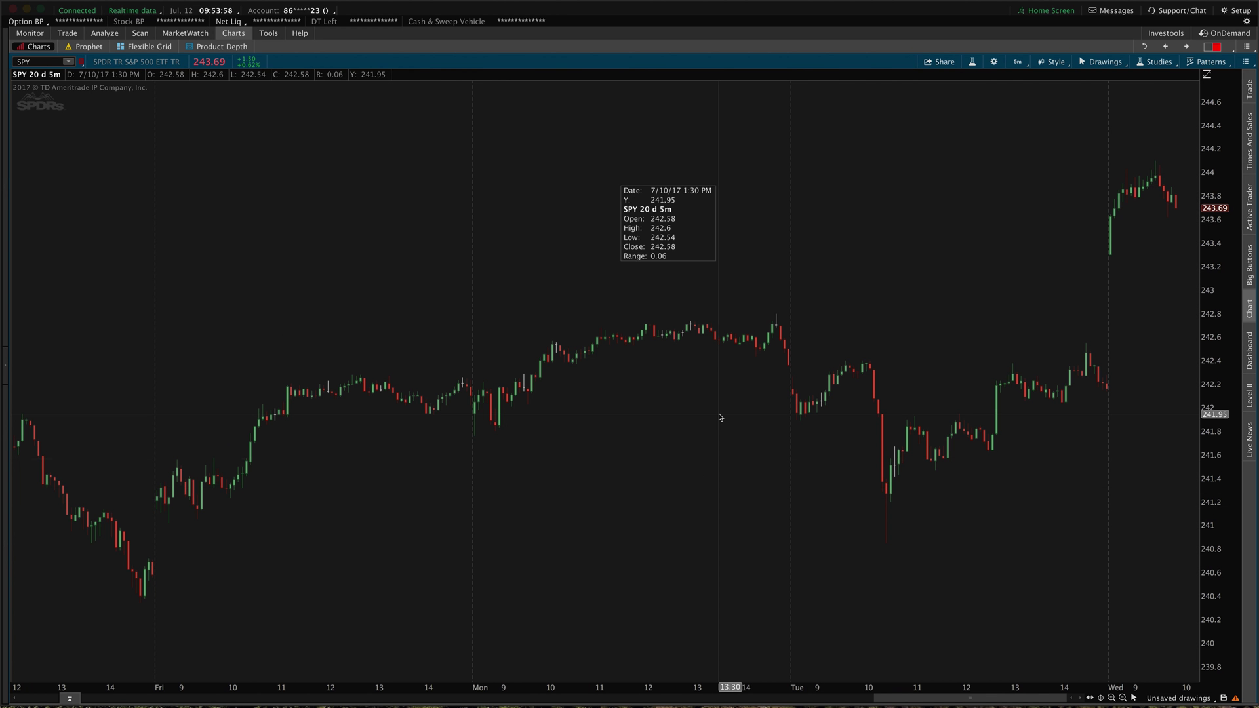